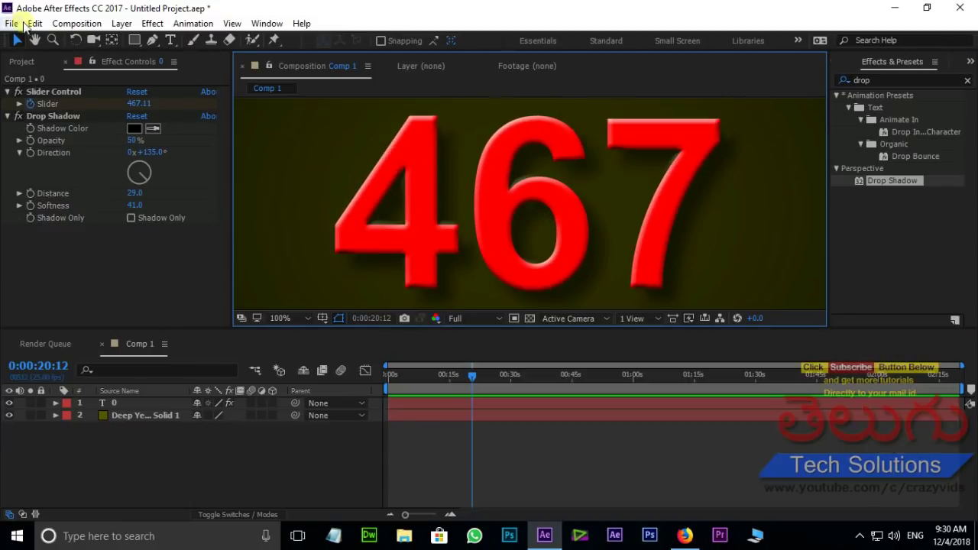
Select both the Solids folder and Comp 1 in the Project panel.
left_click(21, 61)
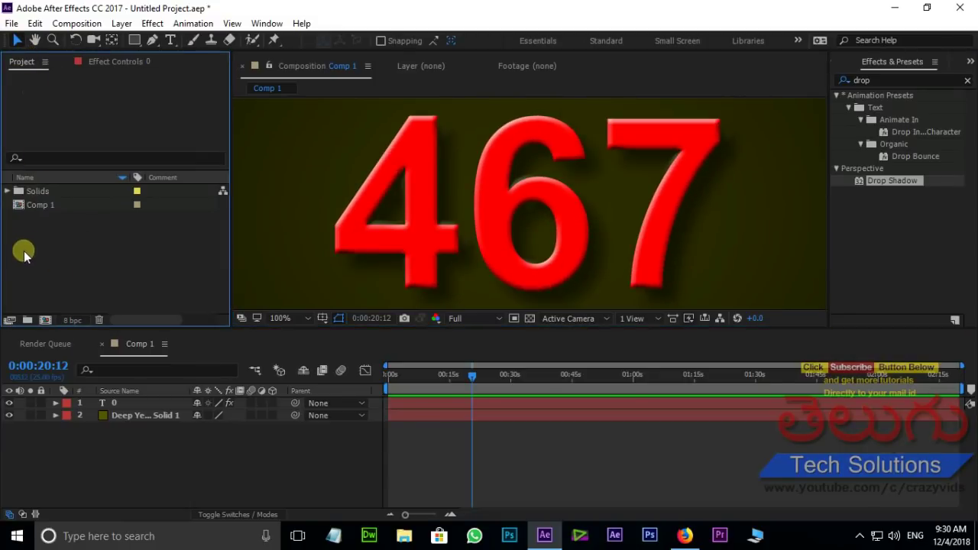
left_click_drag(22, 260, 127, 187)
Delete the old Solids folder and Comp 1, then create a new 1280×720 Comp 1 viewed at 50%.
key("Delete")
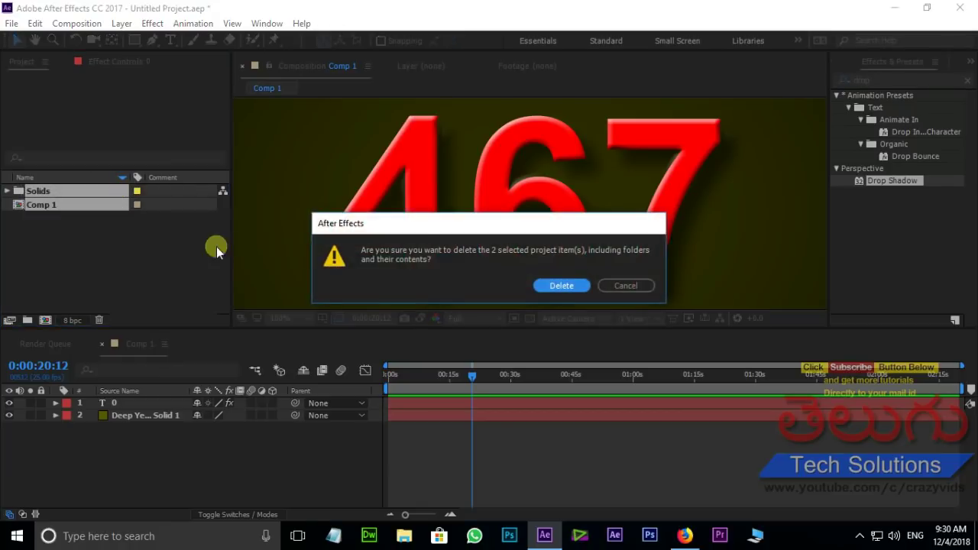
left_click(560, 285)
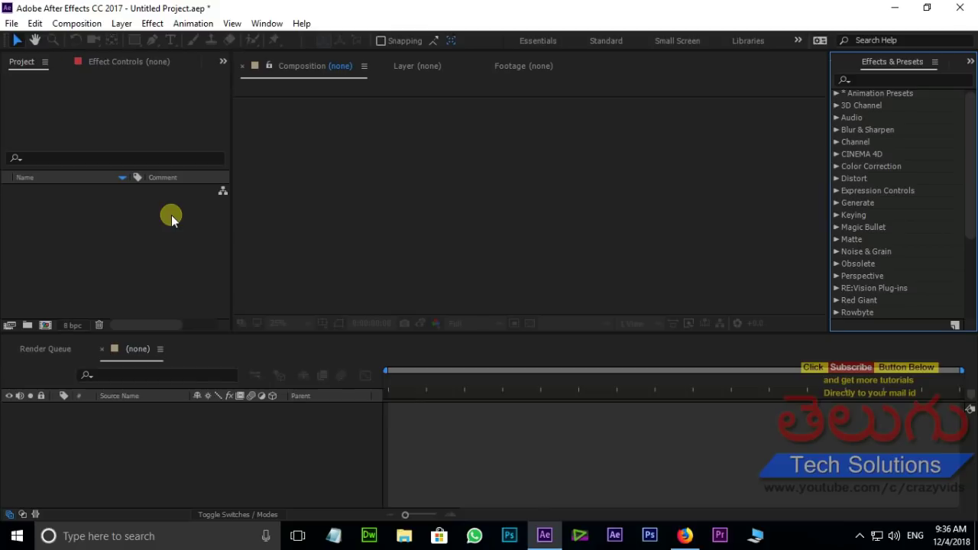
left_click(46, 326)
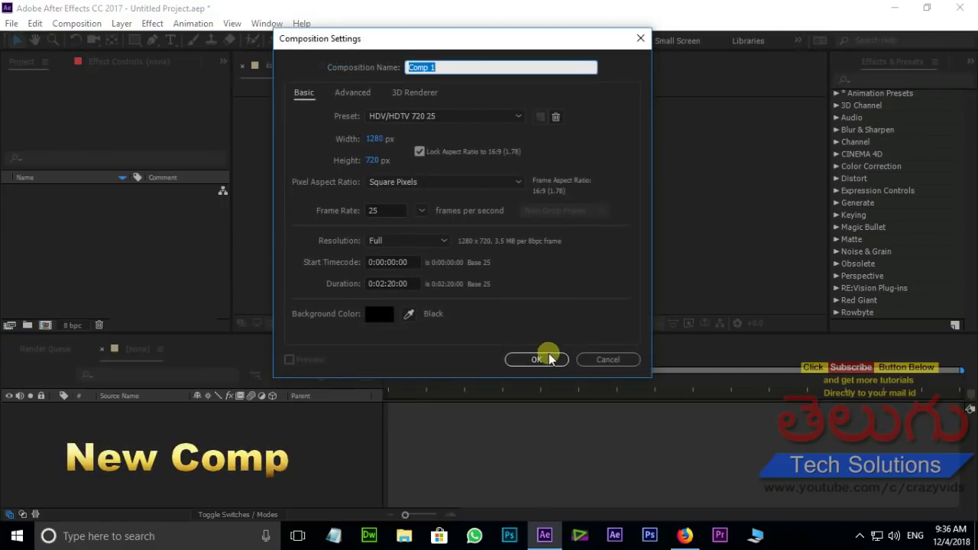
left_click(536, 359)
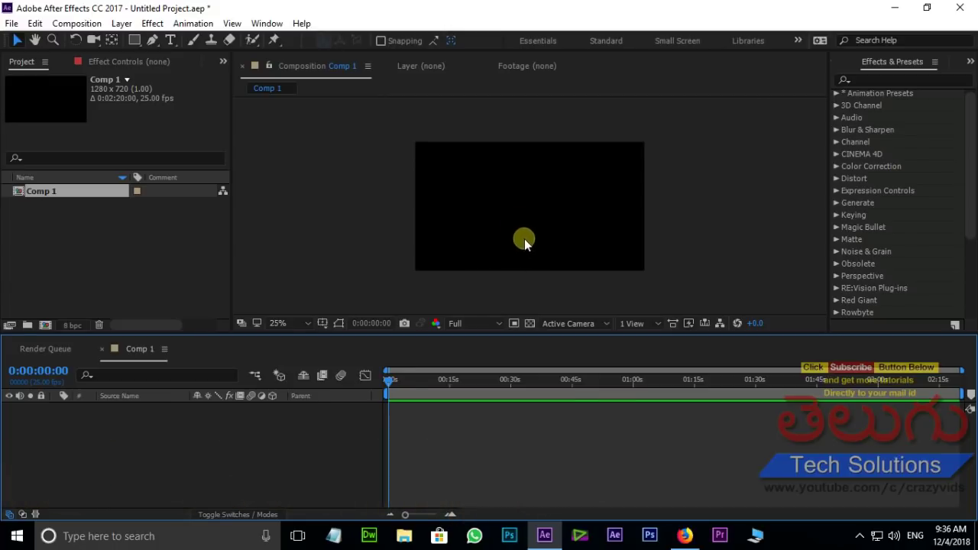
key("period")
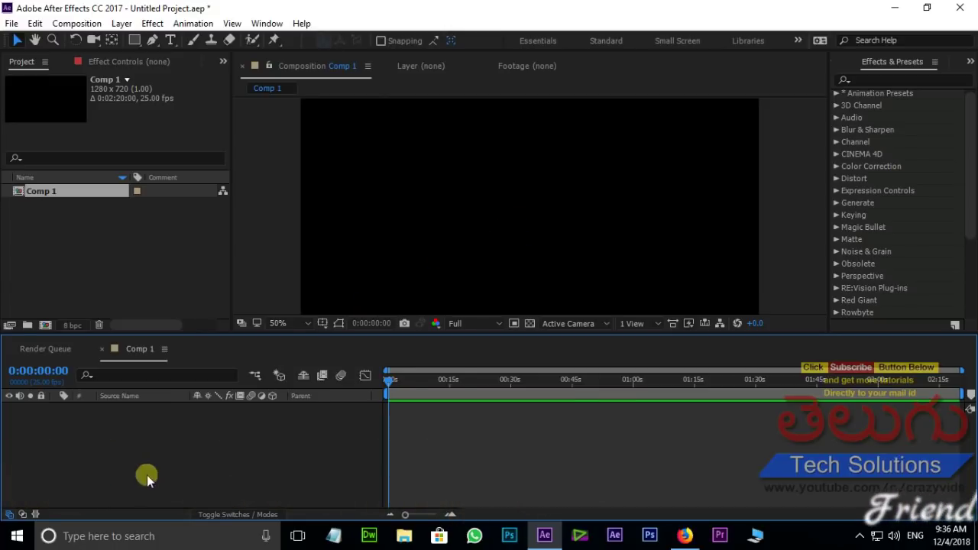
Add a full-frame deep yellow solid layer to the new comp.
right_click(142, 457)
mouse_move(197, 321)
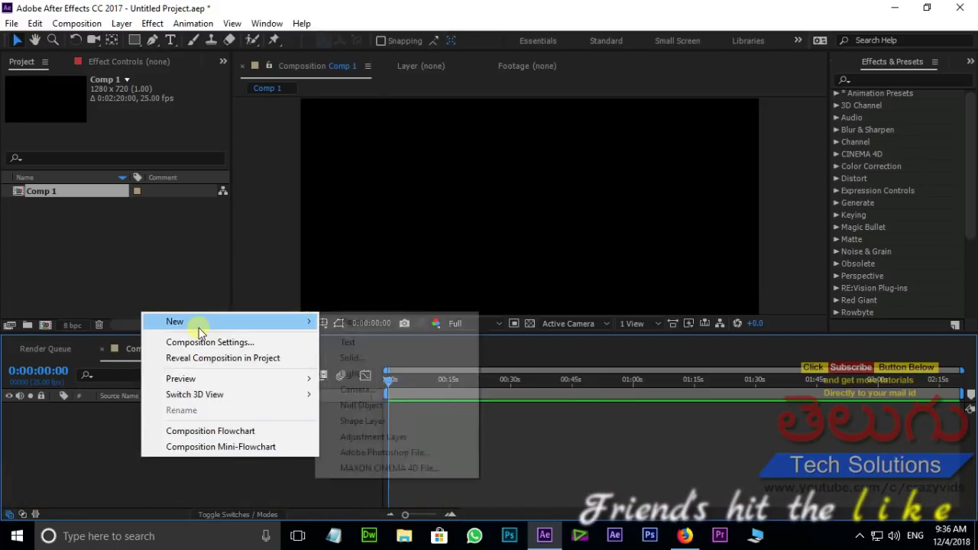
left_click(378, 356)
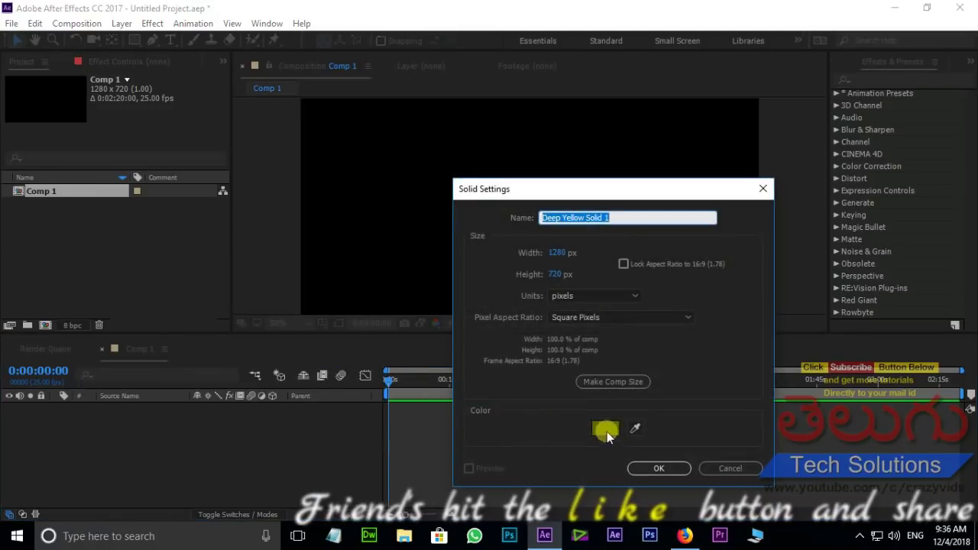
left_click(607, 428)
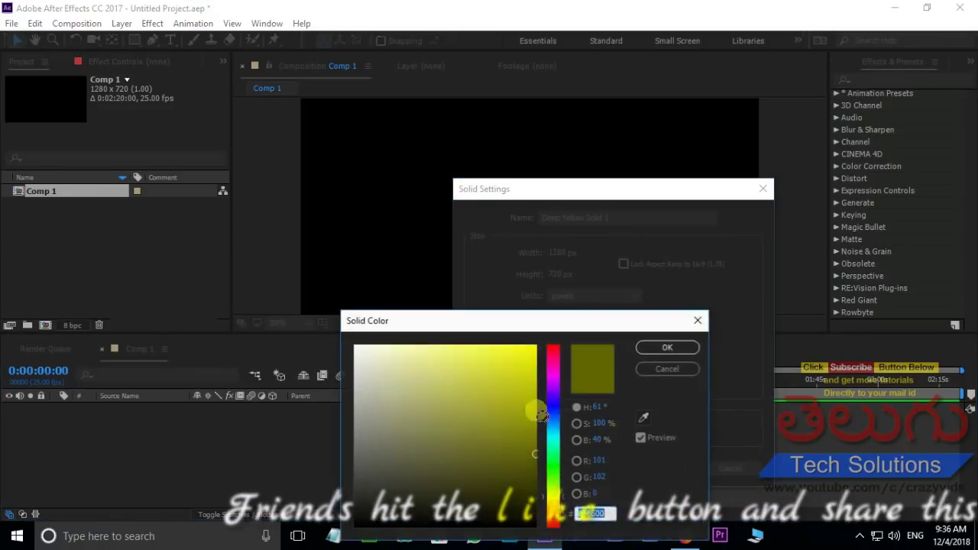
left_click(675, 347)
left_click(676, 472)
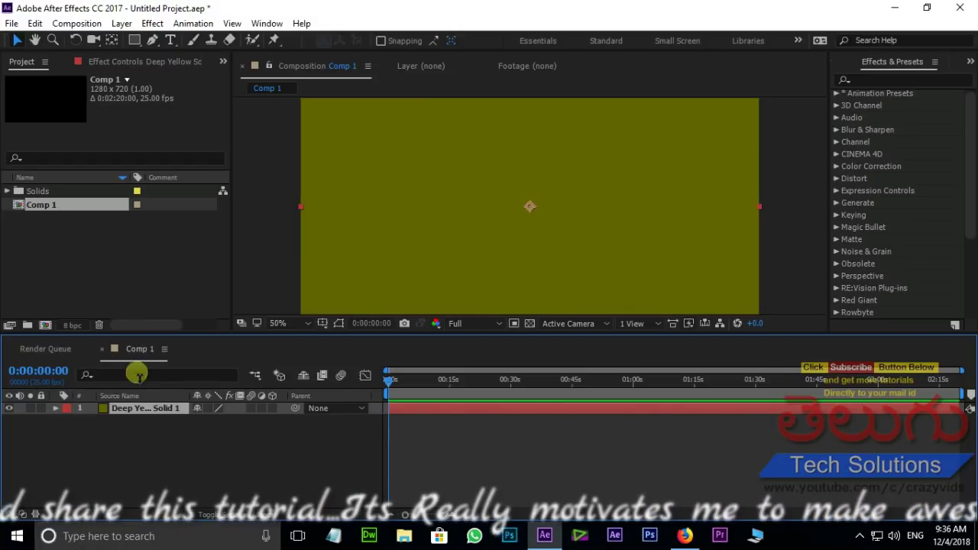
Draw a rectangular mask on the yellow solid, feather it 548 pixels, and hide the mask outline.
left_click(134, 39)
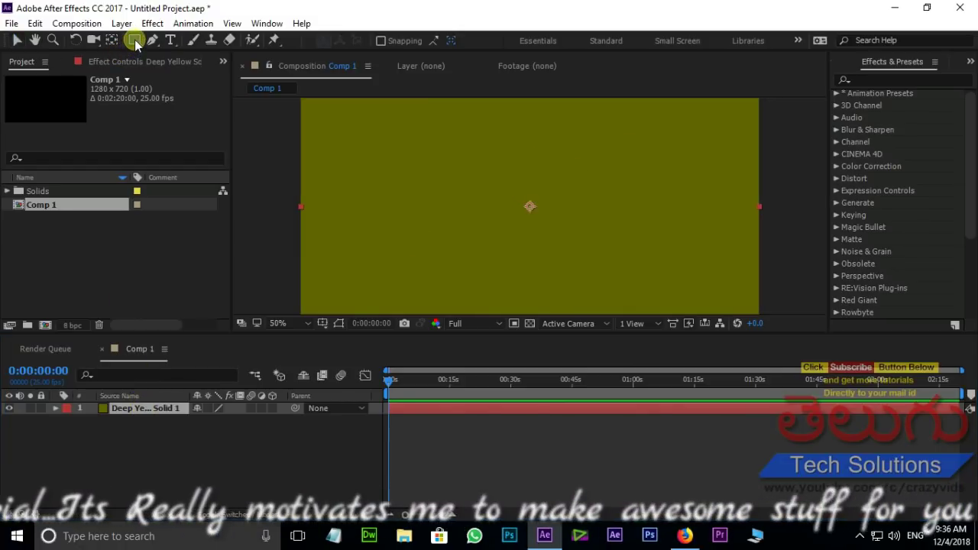
key("comma")
key("comma")
left_click_drag(429, 155, 621, 259)
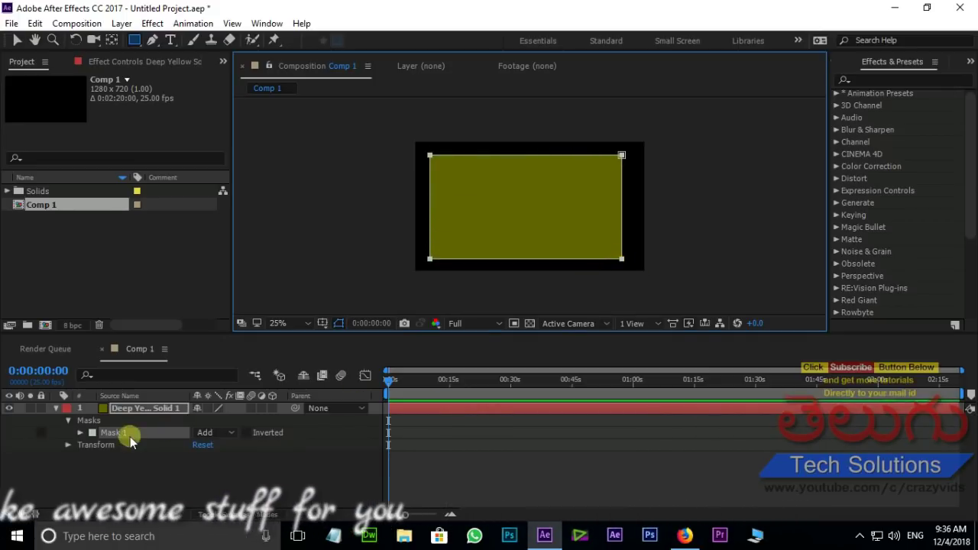
left_click(79, 432)
left_click(79, 432)
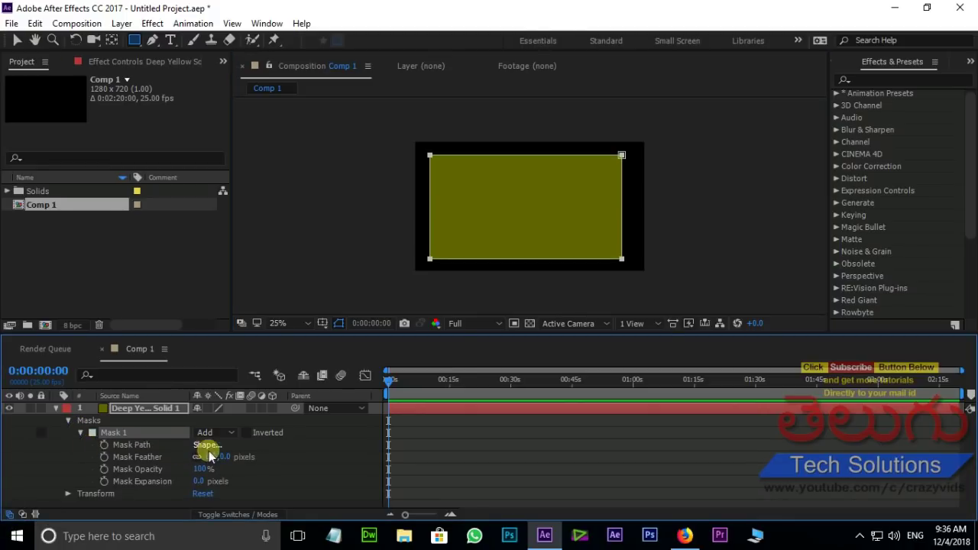
left_click_drag(211, 457, 361, 457)
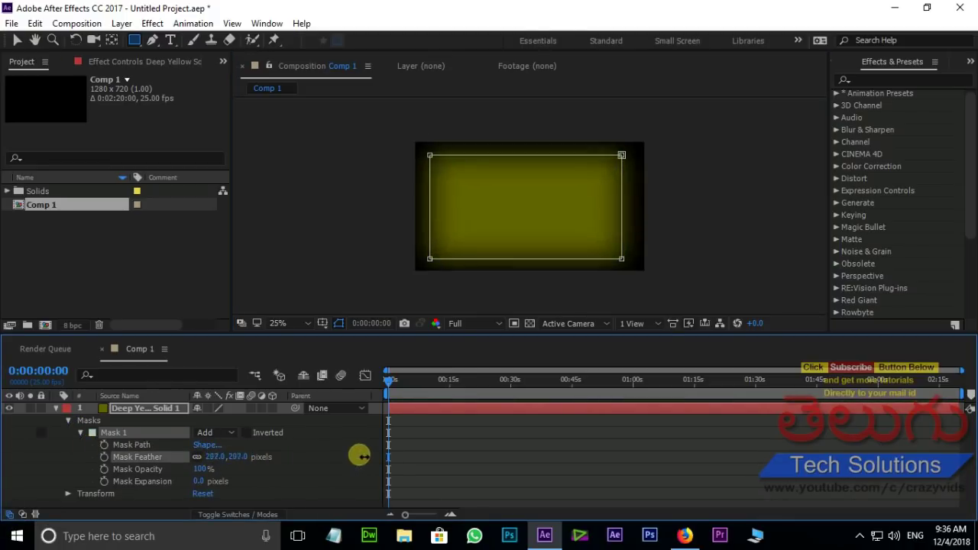
left_click_drag(501, 457, 596, 457)
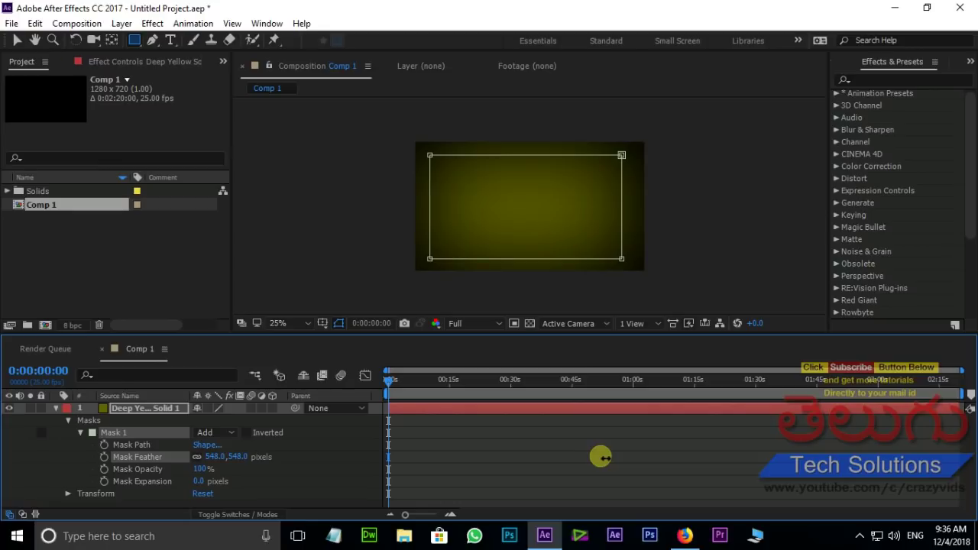
key("period")
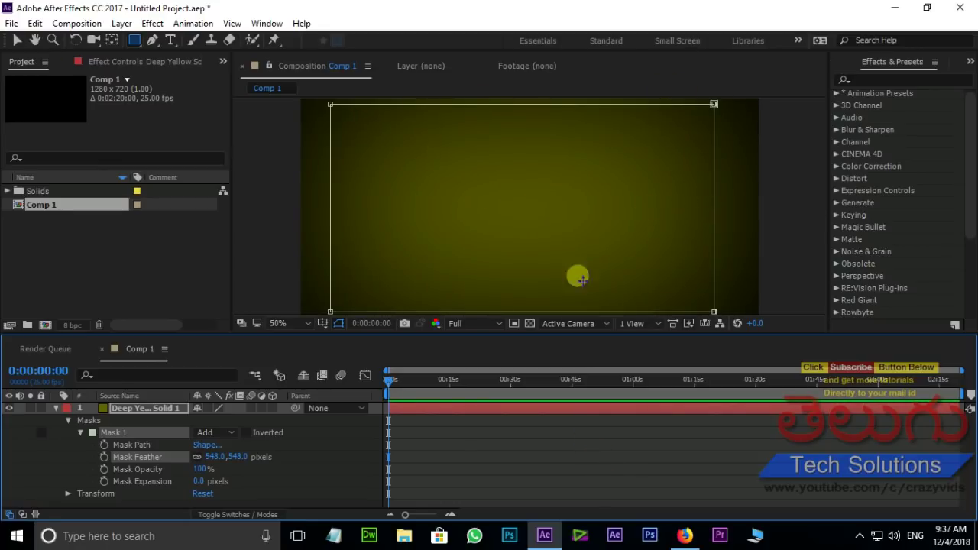
left_click(339, 323)
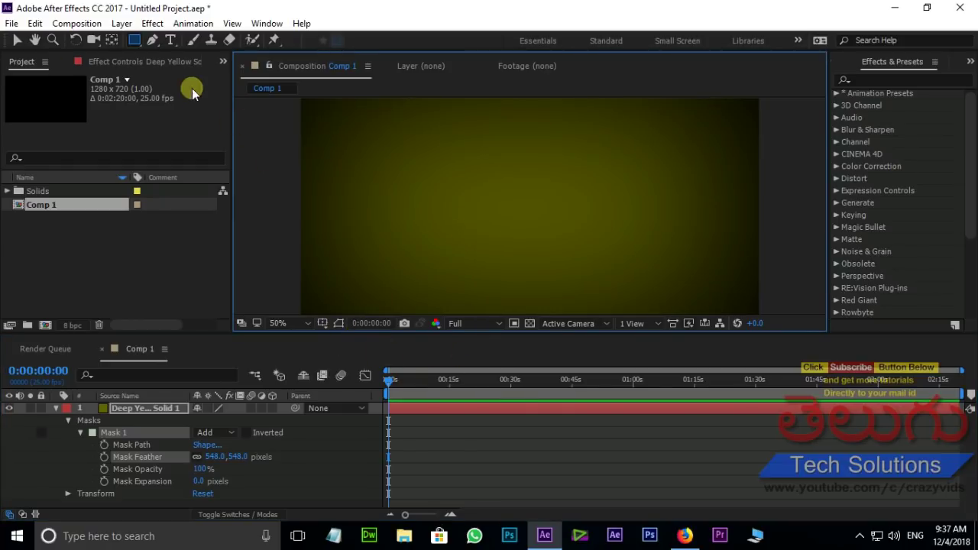
Create a text layer reading '0' in the composition.
left_click(171, 41)
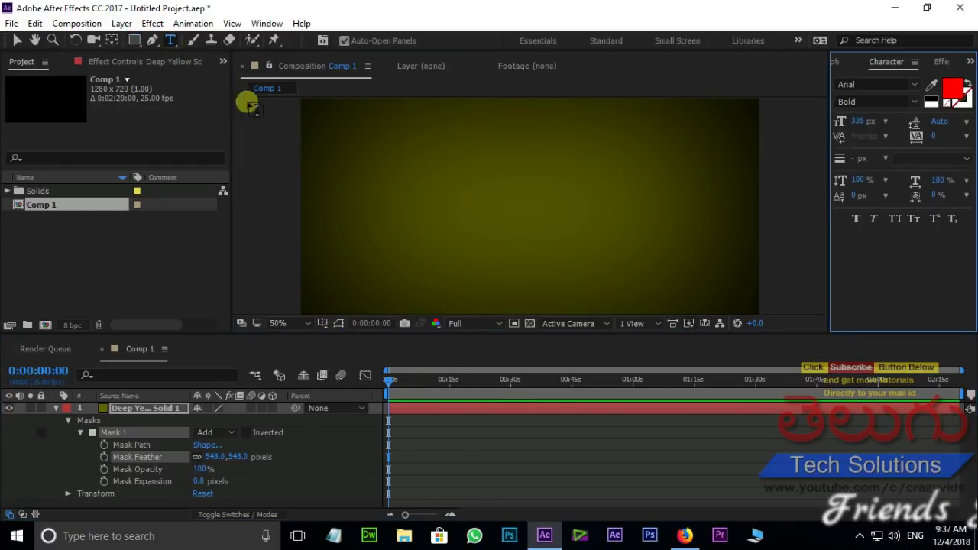
left_click(493, 218)
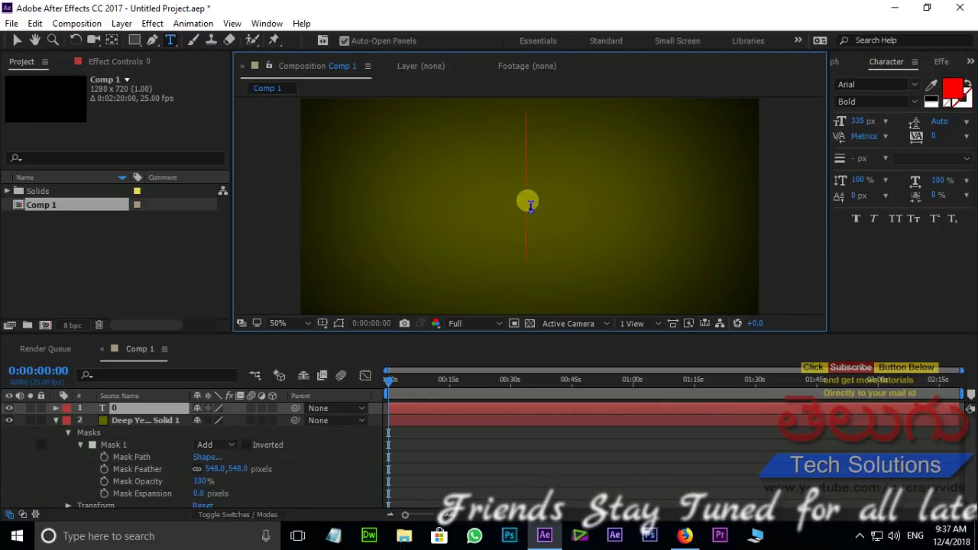
type("0")
left_click(17, 40)
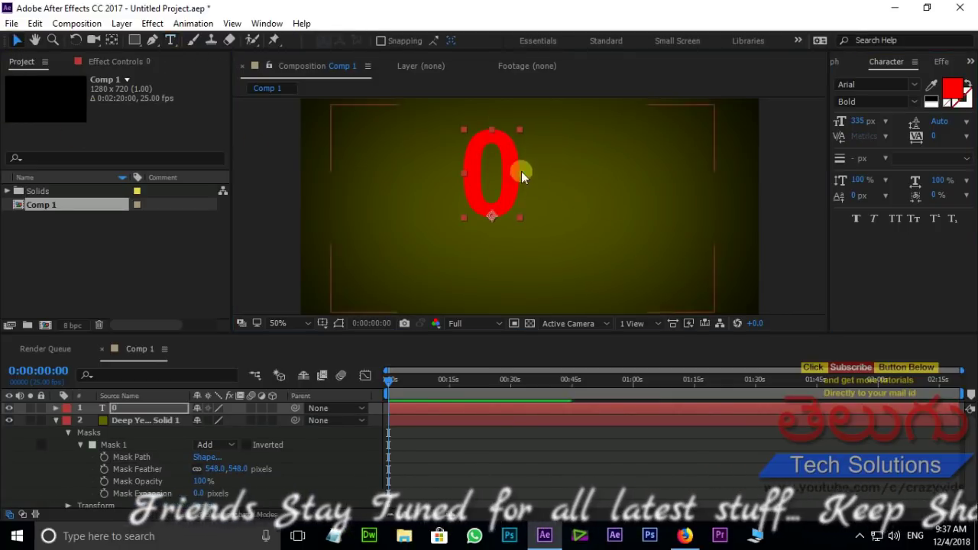
key("comma")
key("comma")
key("period")
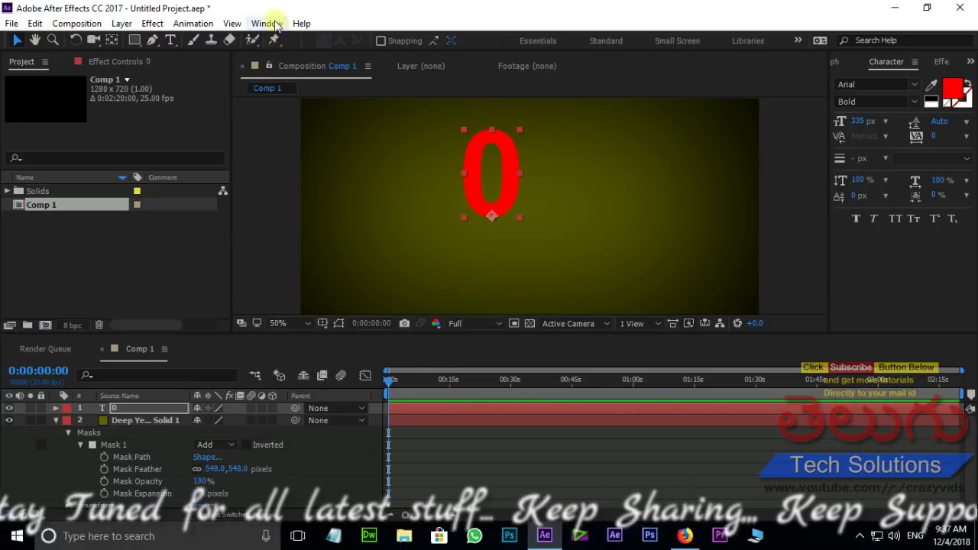
Centre the 0 horizontally and vertically in the comp with the Align panel.
left_click(267, 24)
left_click(325, 81)
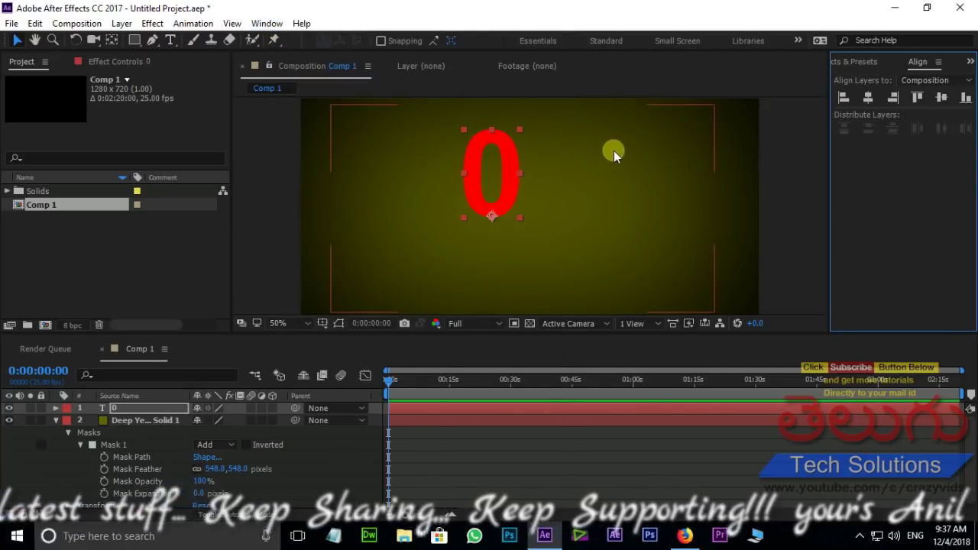
left_click(870, 102)
left_click(941, 97)
scroll(589, 207, "down", 2)
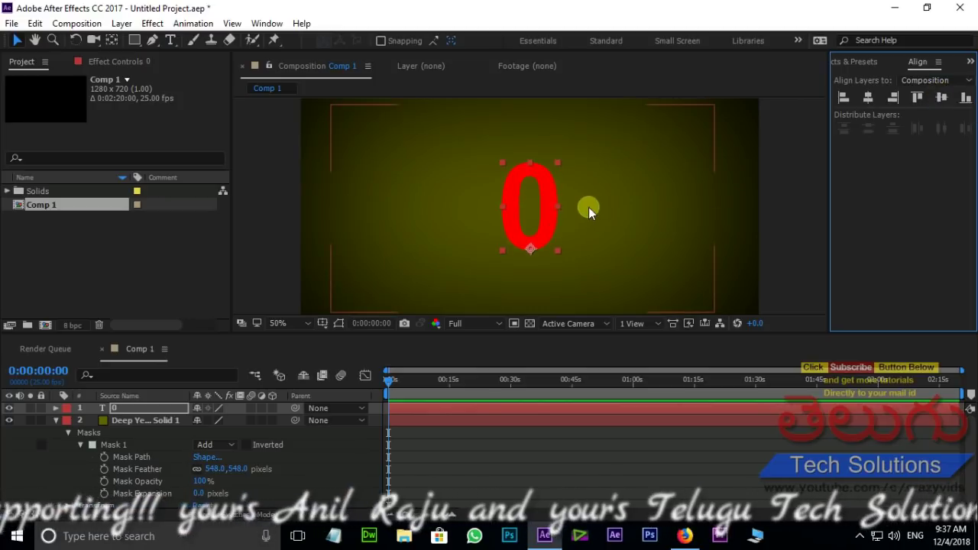
scroll(570, 254, "up", 2)
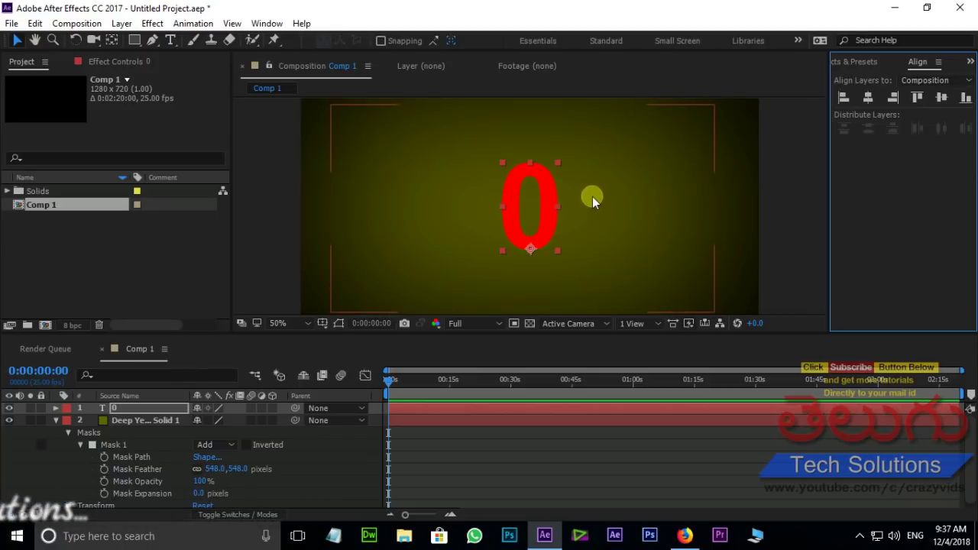
Apply the Slider Control effect to the 0 text layer.
left_click(869, 62)
left_click(891, 81)
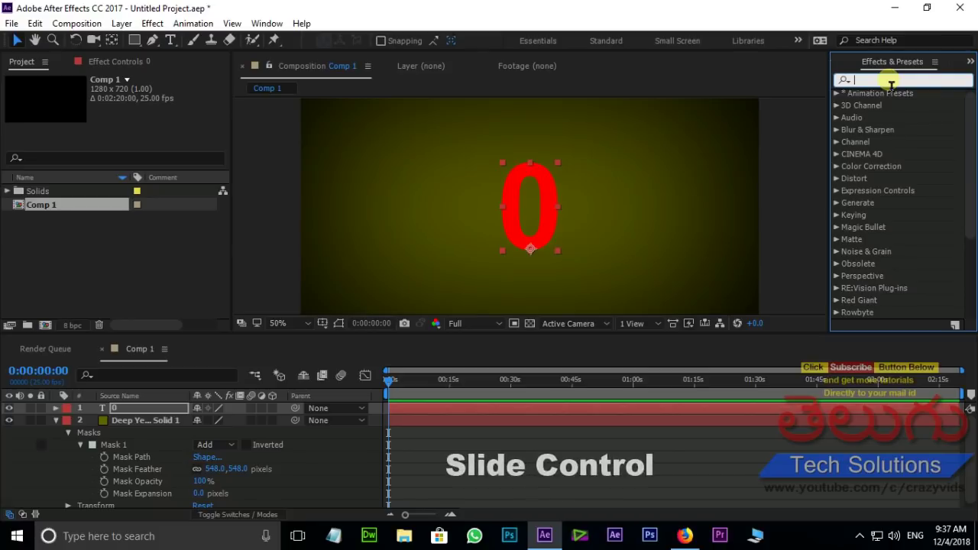
type("slide")
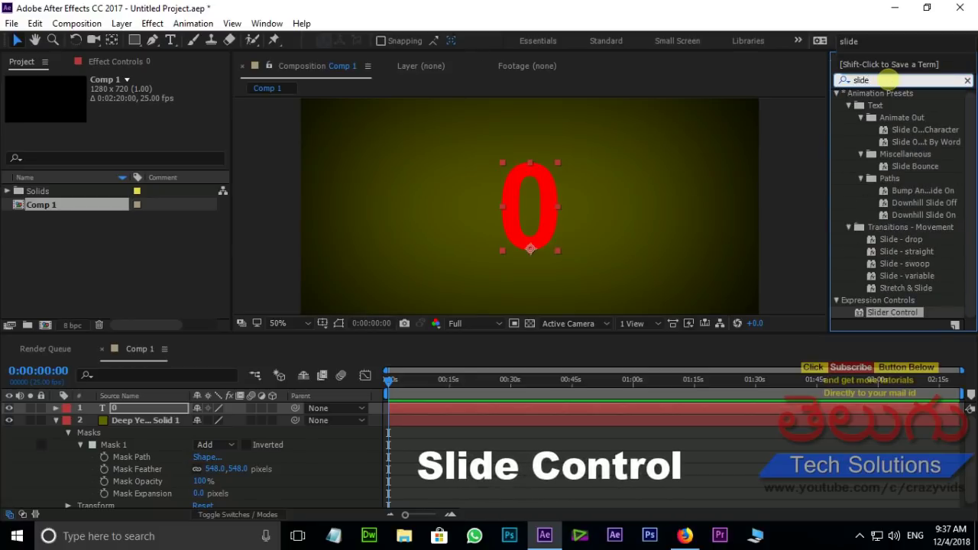
left_click(901, 314)
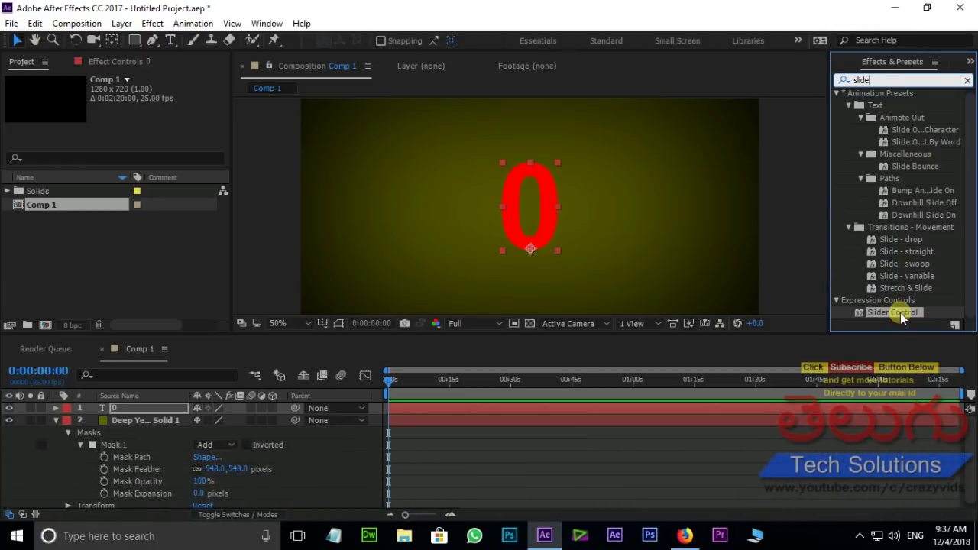
left_click_drag(901, 317, 636, 410)
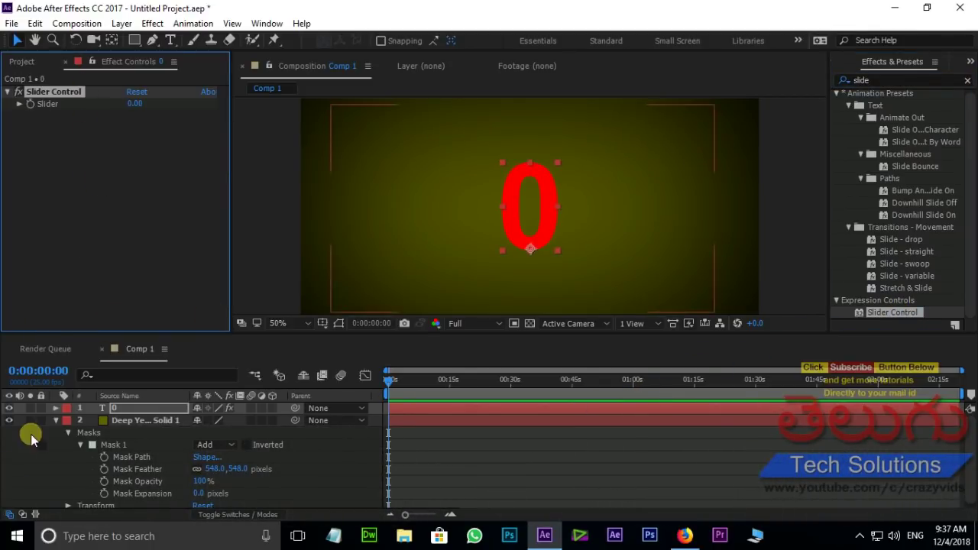
Collapse the solid's mask properties and reveal the text layer's Source Text property.
left_click(55, 420)
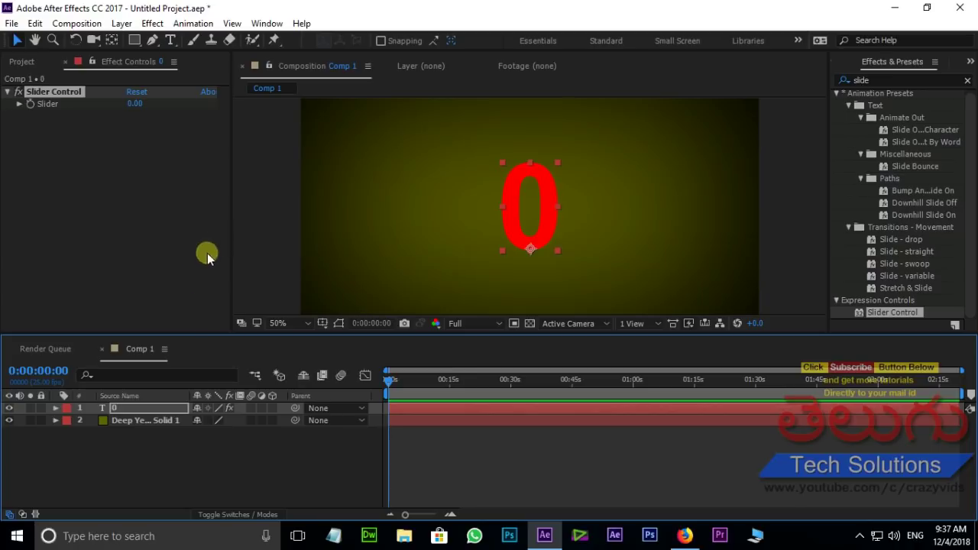
left_click(56, 409)
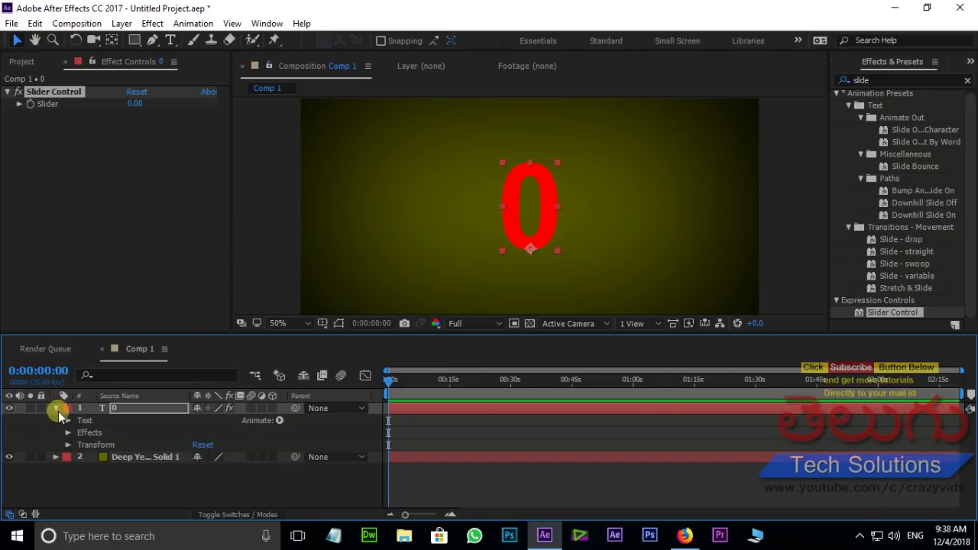
left_click(69, 421)
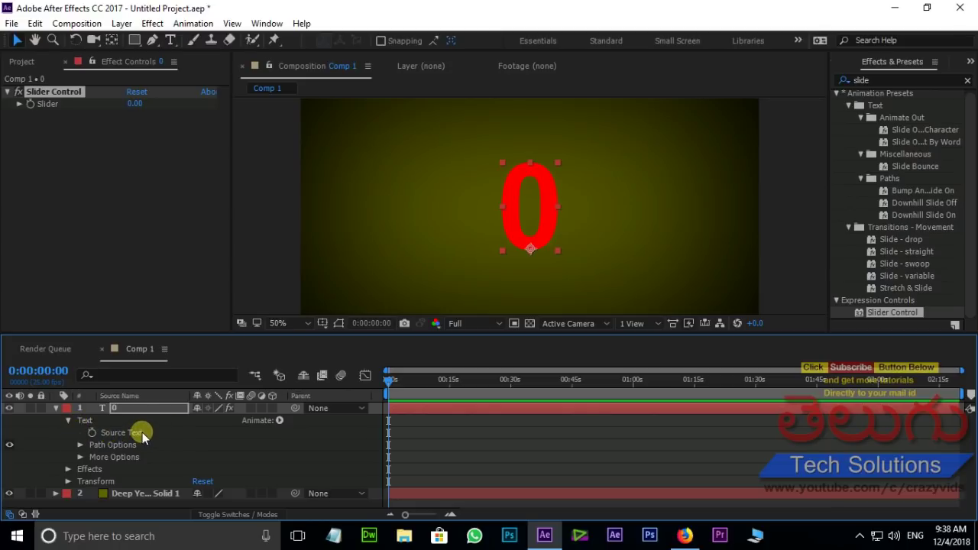
Give Source Text the expression Math.round(effect("Slider Control")("Slider")) linked to the Slider.
left_click(91, 432, "alt")
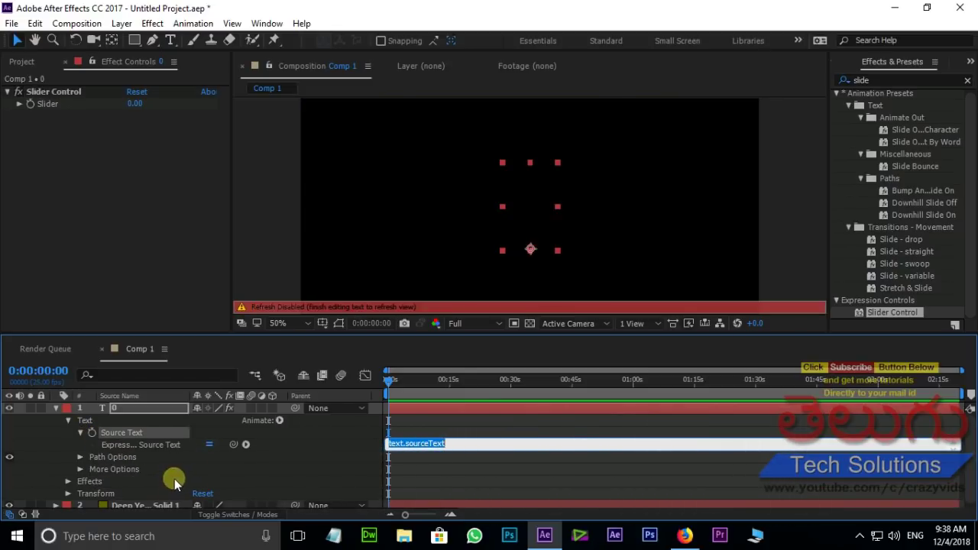
left_click(69, 482)
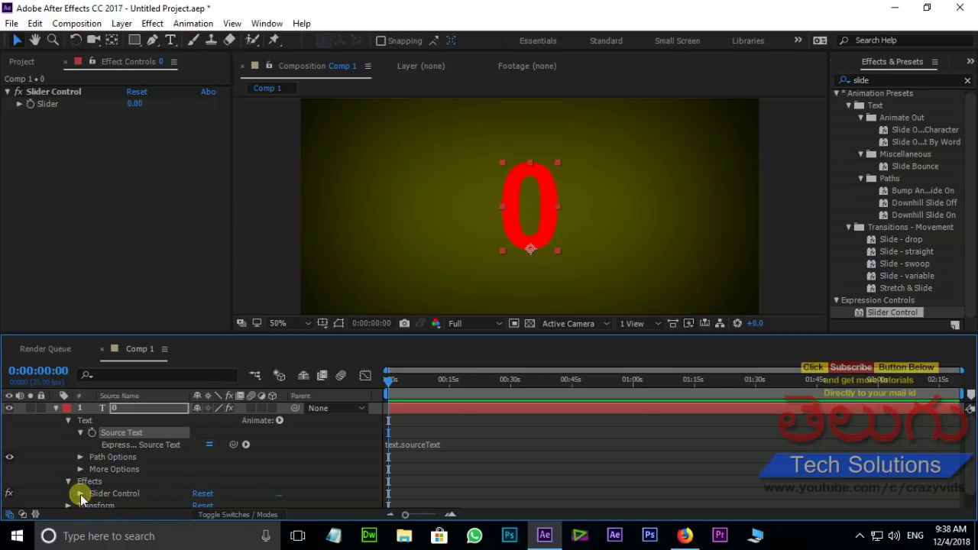
left_click(80, 493)
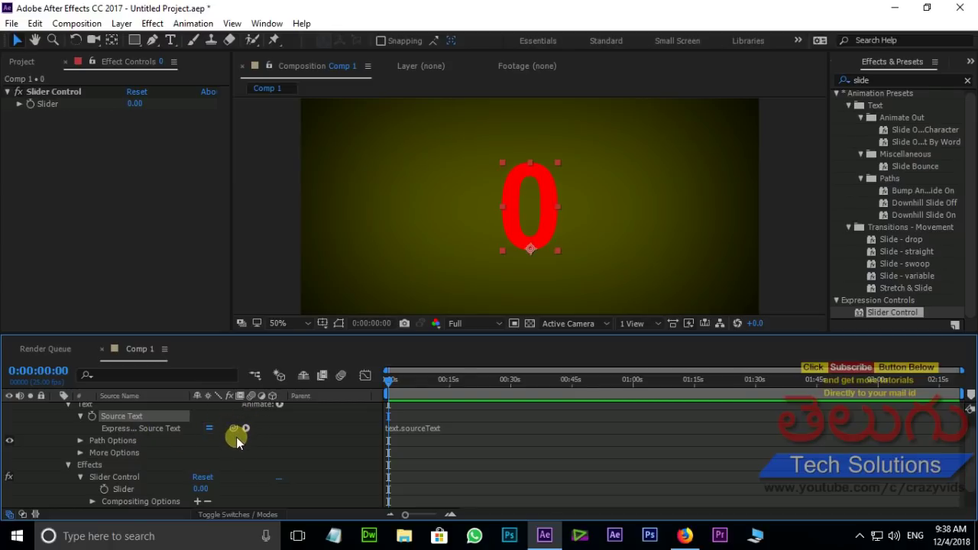
left_click_drag(233, 429, 128, 489)
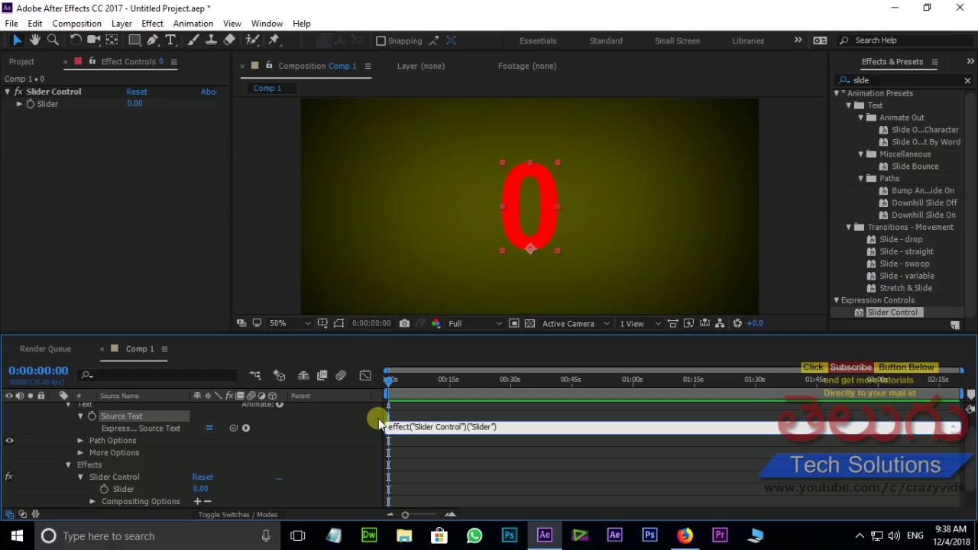
type("Math.")
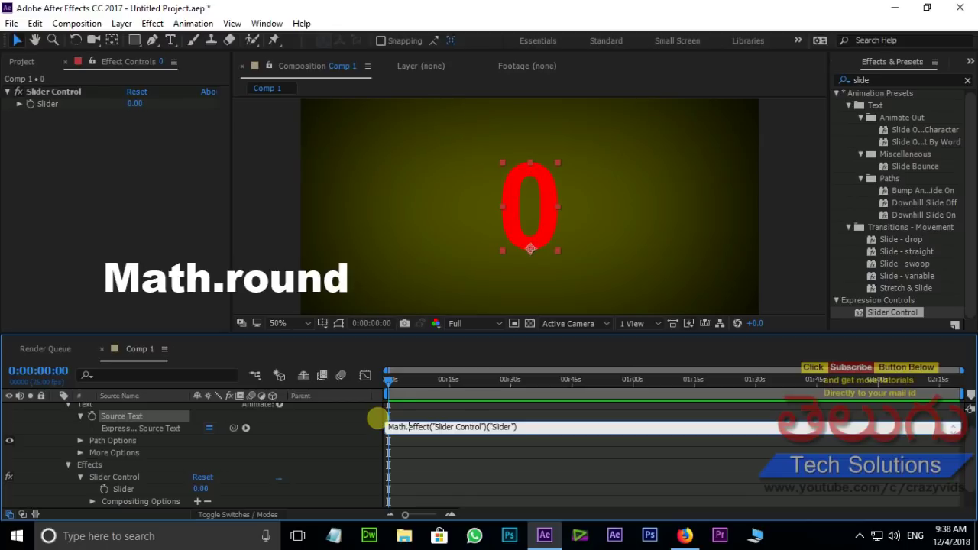
type("round")
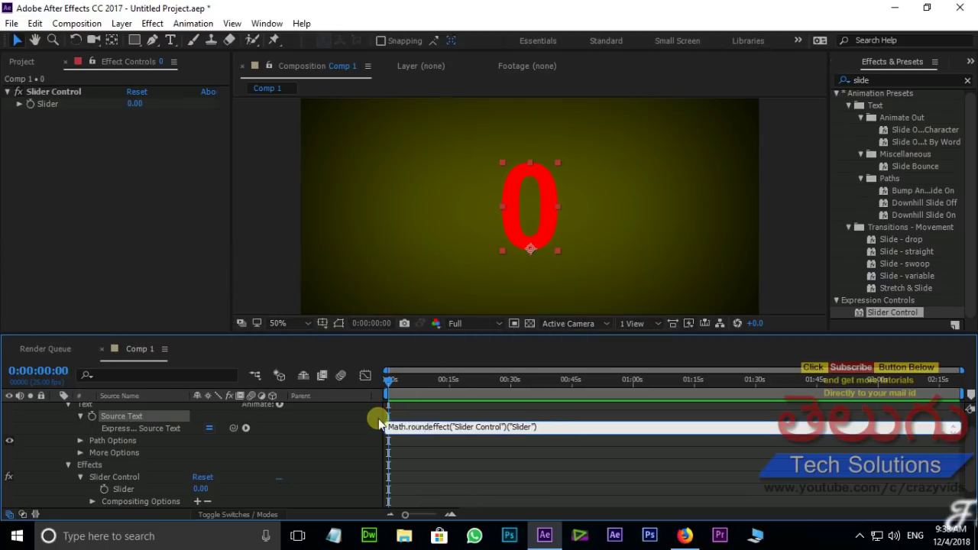
type("(")
left_click(593, 431)
type(")")
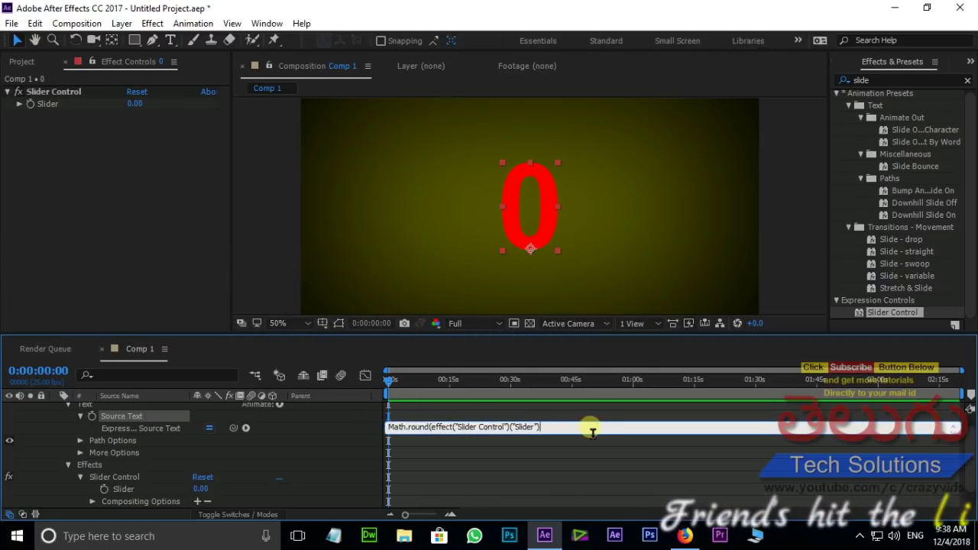
type(")")
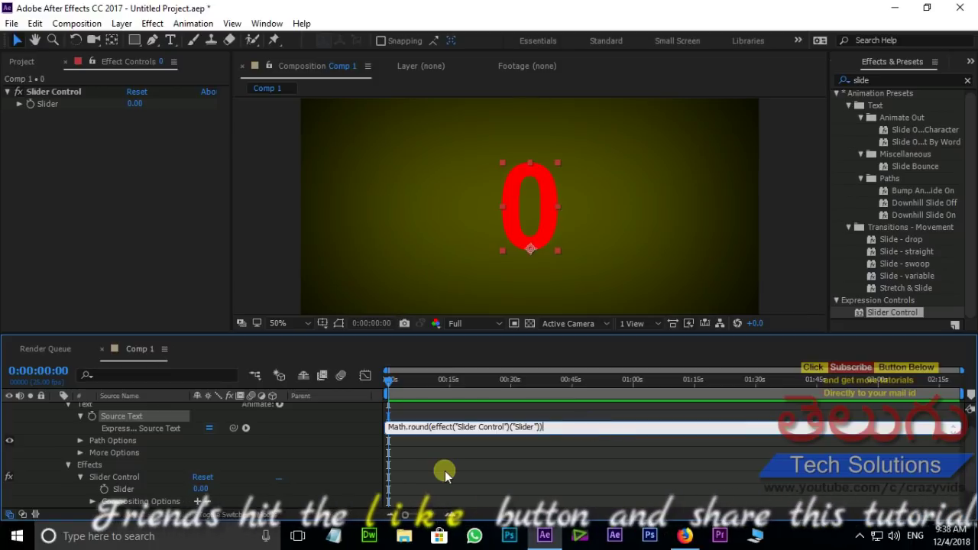
Keyframe the Slider at 0 at the start and 1000 at 0:00:45:02, then return to 0.
left_click(104, 489)
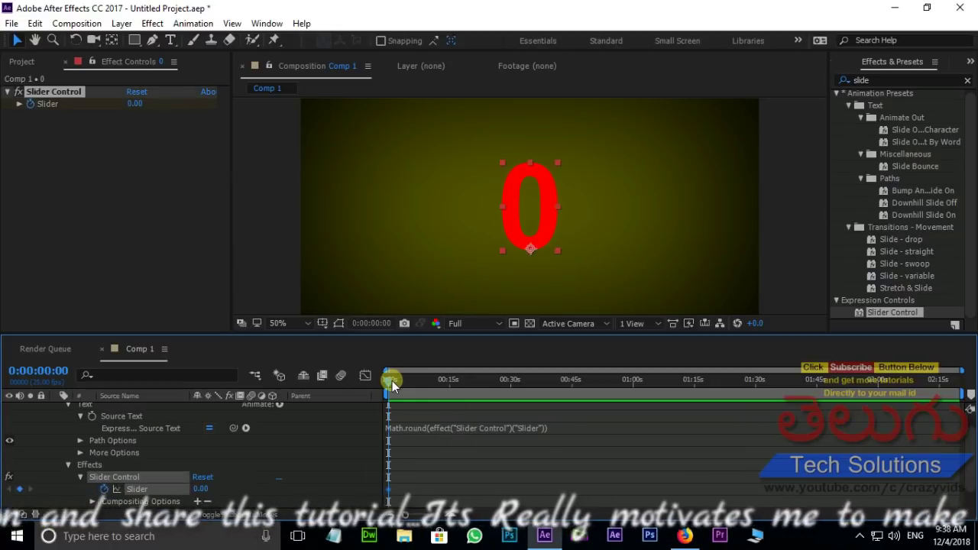
left_click_drag(392, 381, 573, 388)
left_click(200, 489)
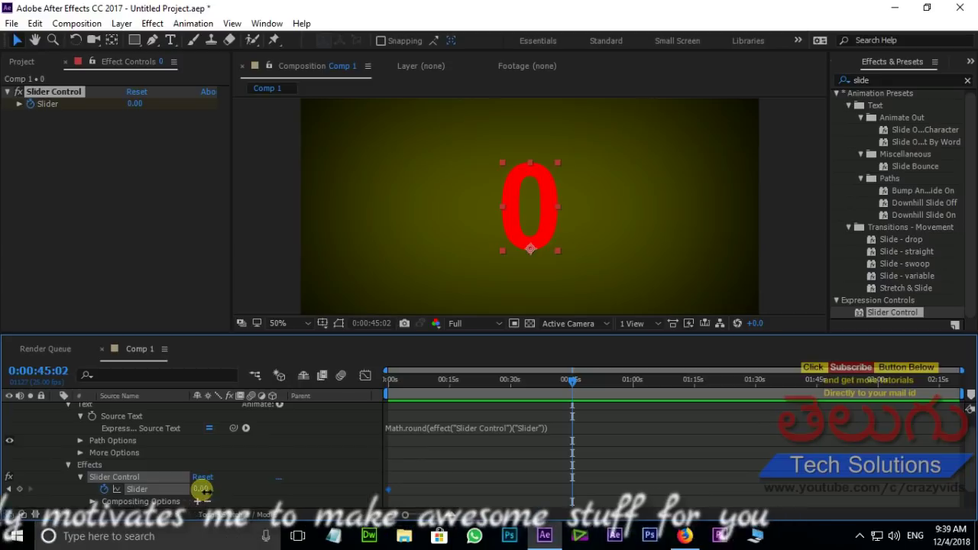
type("100")
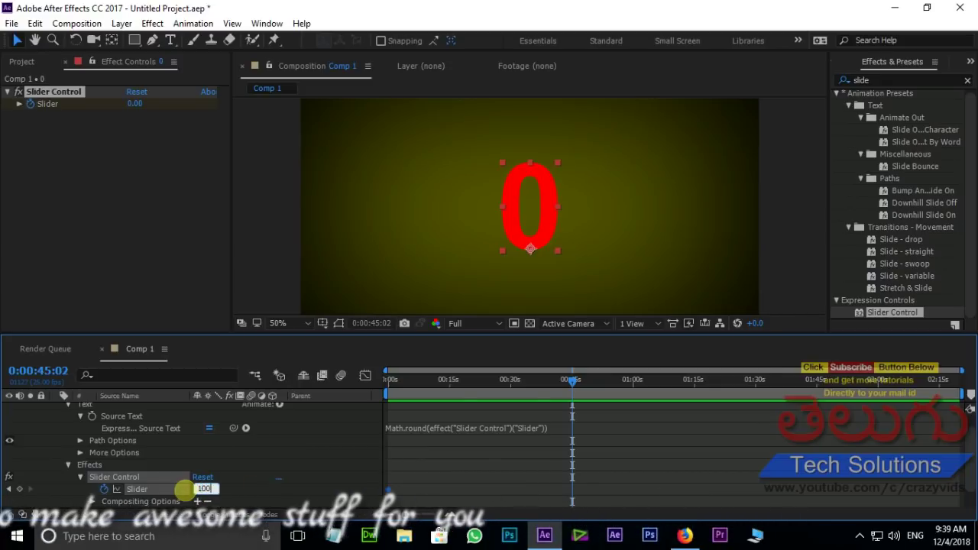
type("0")
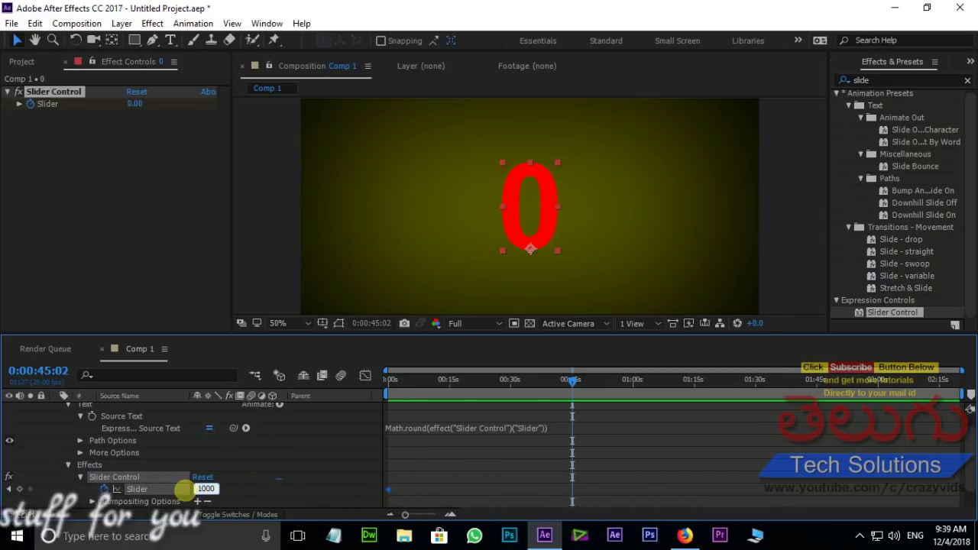
key("Return")
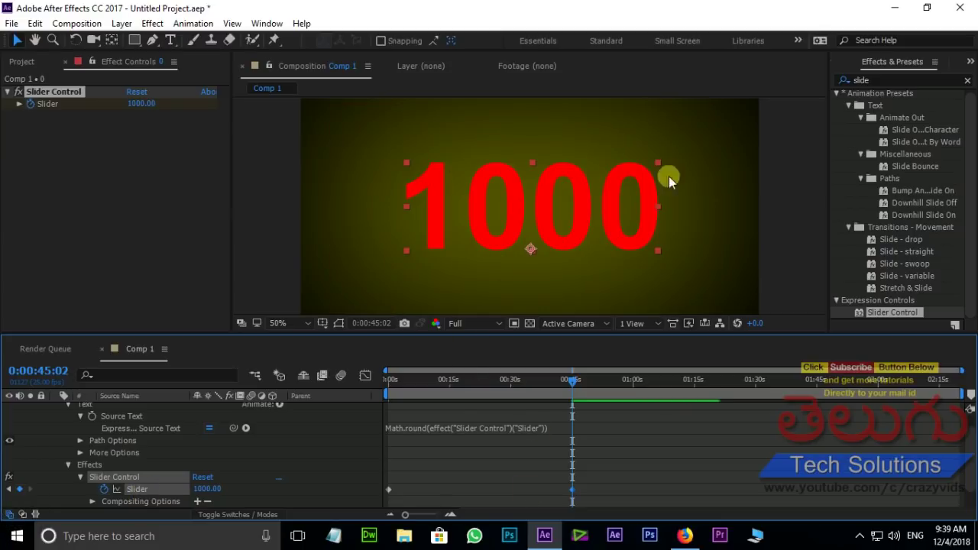
key("apostrophe")
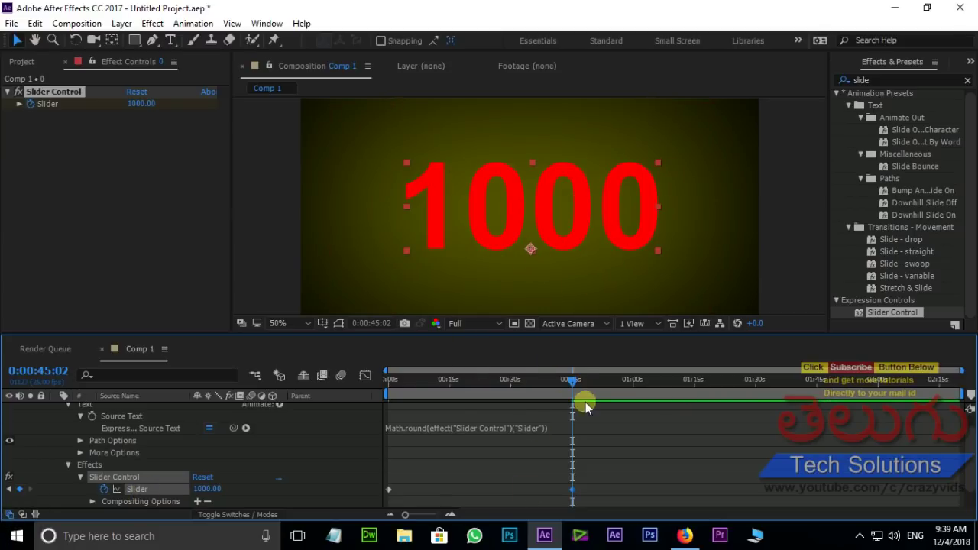
left_click_drag(572, 384, 371, 395)
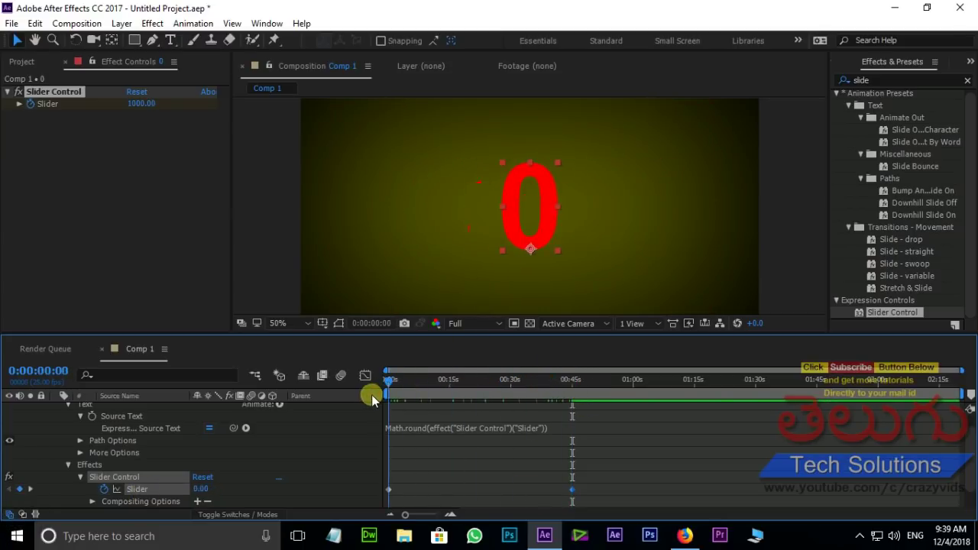
Preview the count and apply easy ease to both Slider keyframes.
key("space")
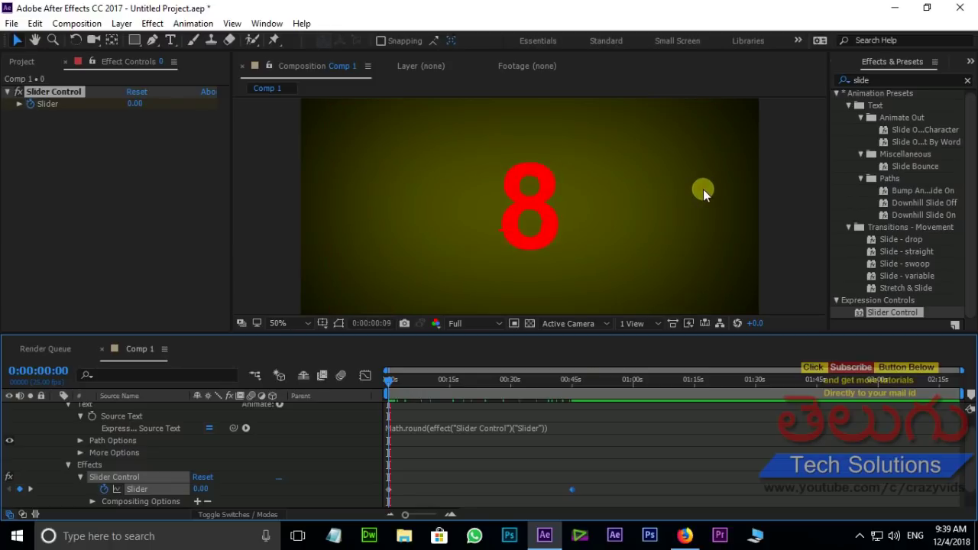
key("space")
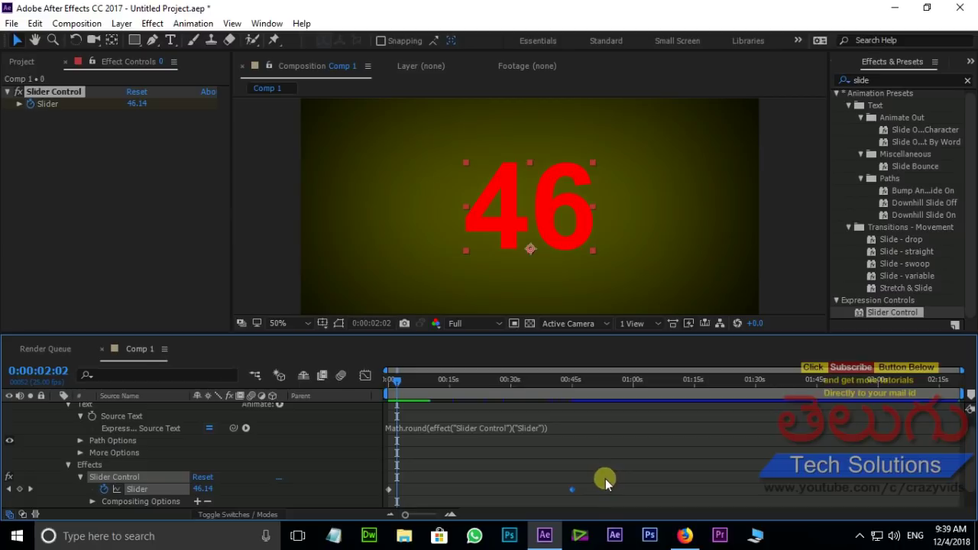
left_click_drag(605, 478, 491, 482)
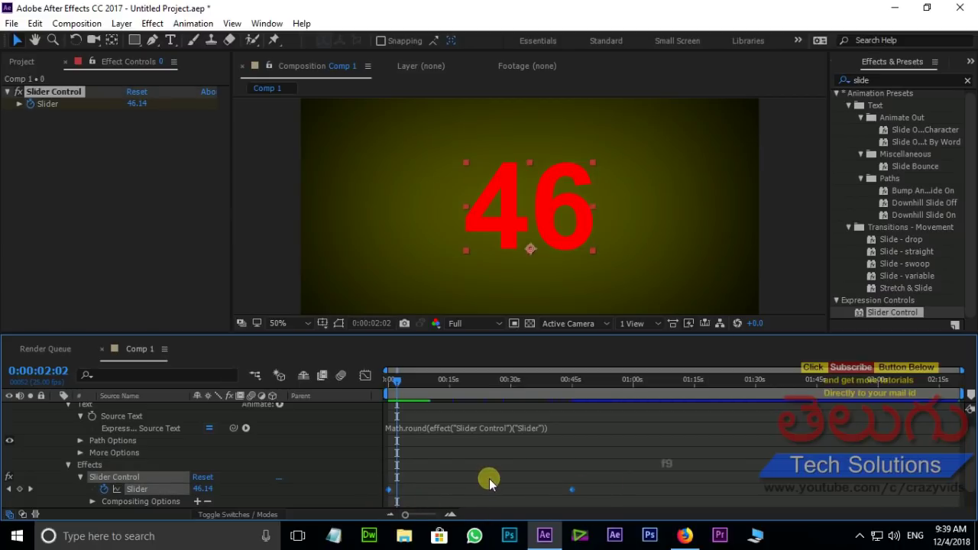
key("F9")
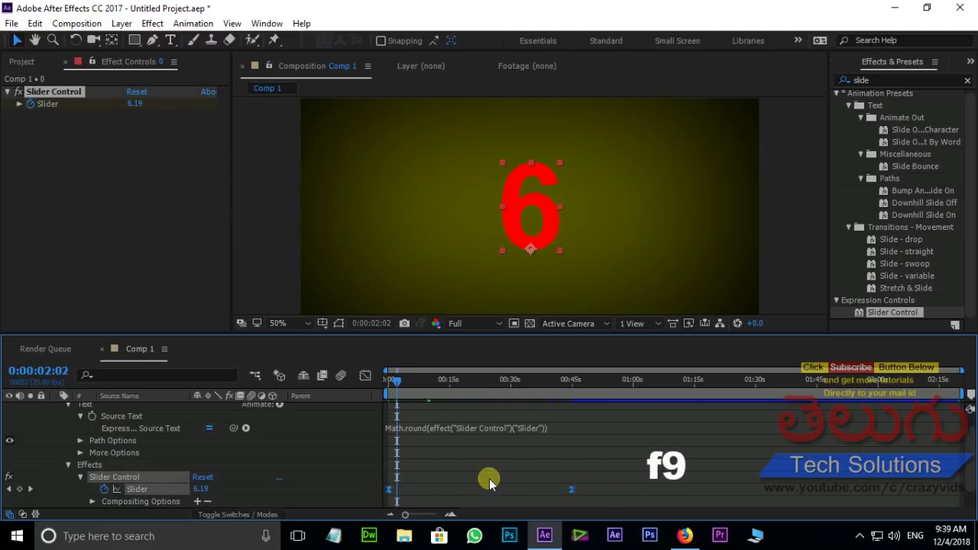
left_click_drag(400, 382, 360, 382)
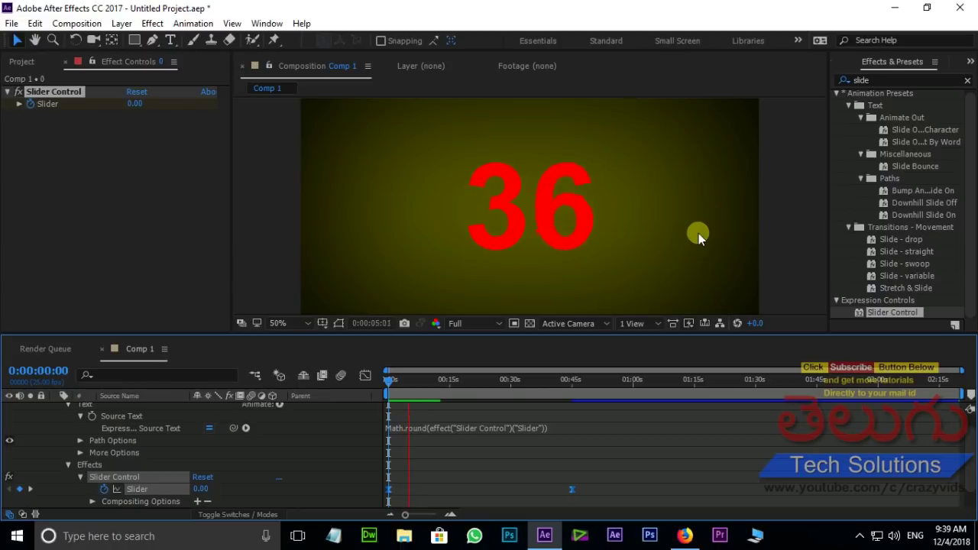
key("space")
Move the 1000 keyframe a few seconds into the timeline and preview the faster count.
left_click(578, 490)
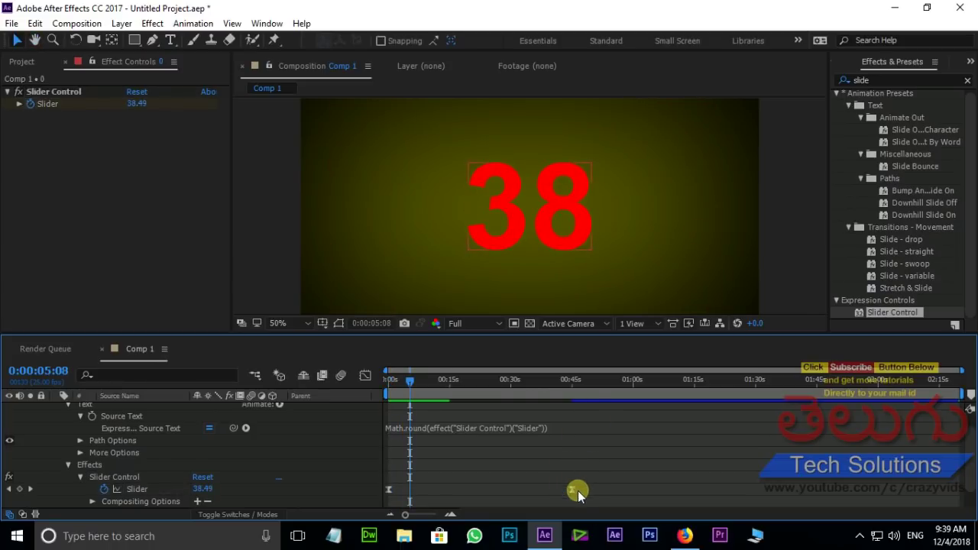
left_click_drag(572, 489, 773, 497)
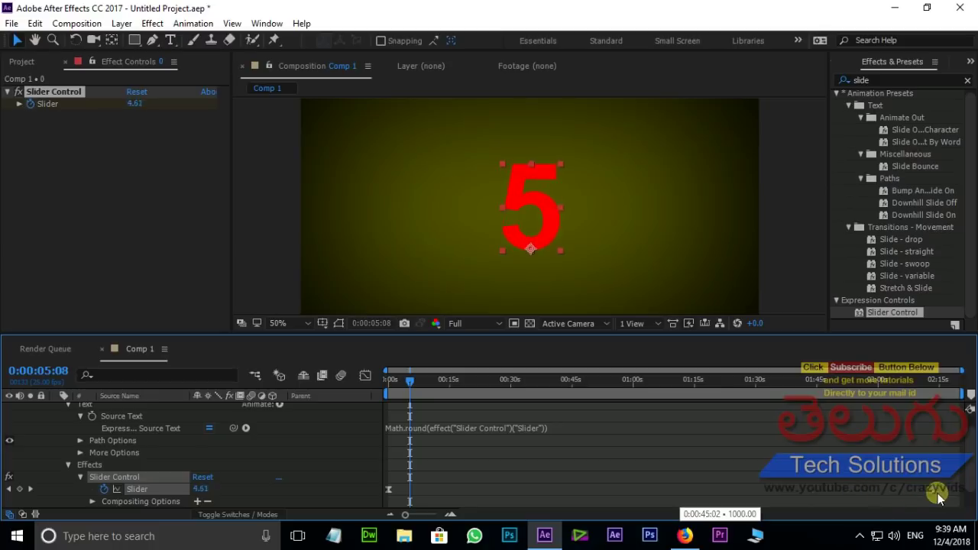
left_click_drag(403, 382, 381, 388)
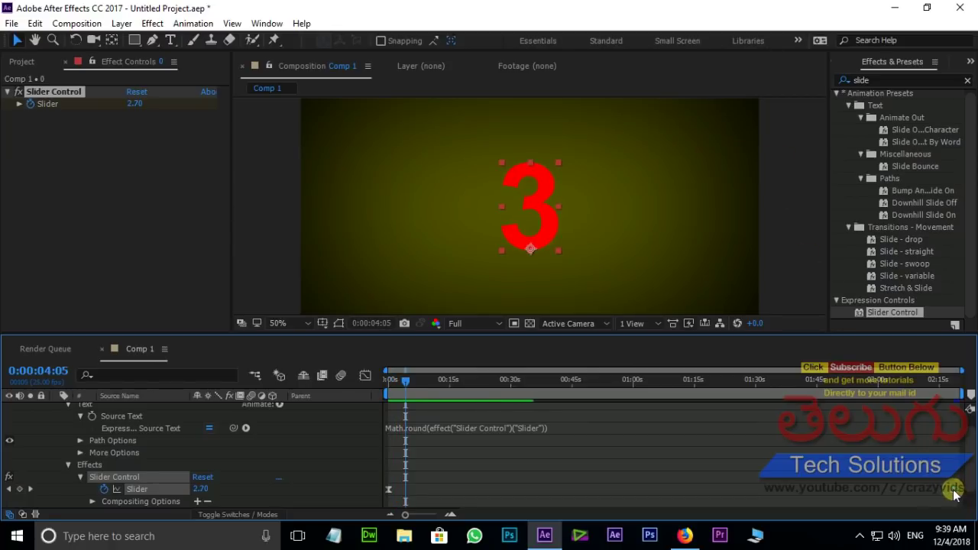
left_click_drag(953, 496, 425, 488)
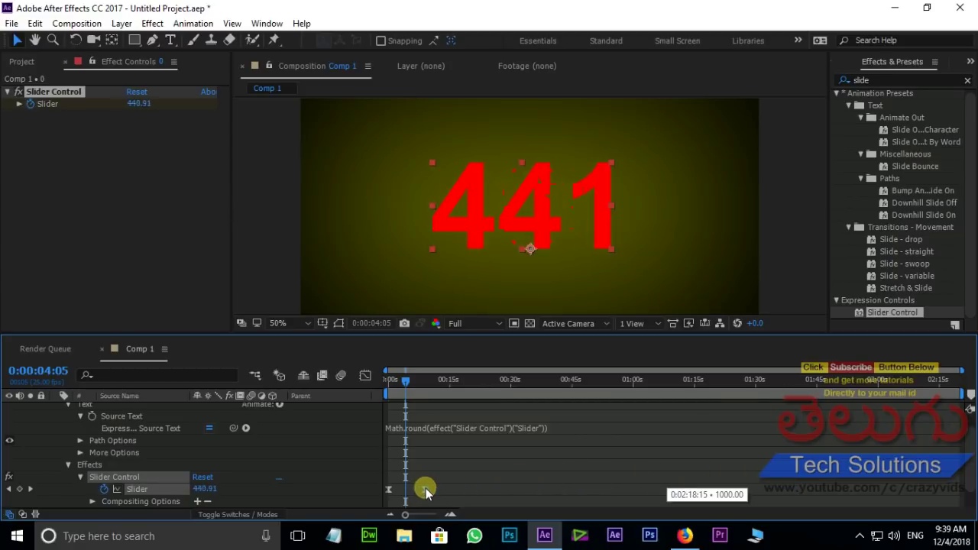
left_click_drag(395, 382, 383, 381)
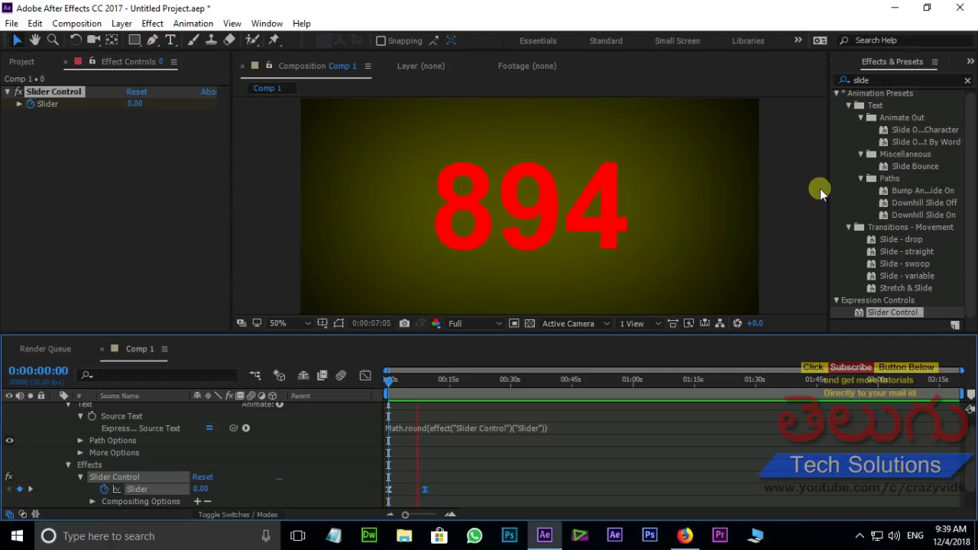
key("space")
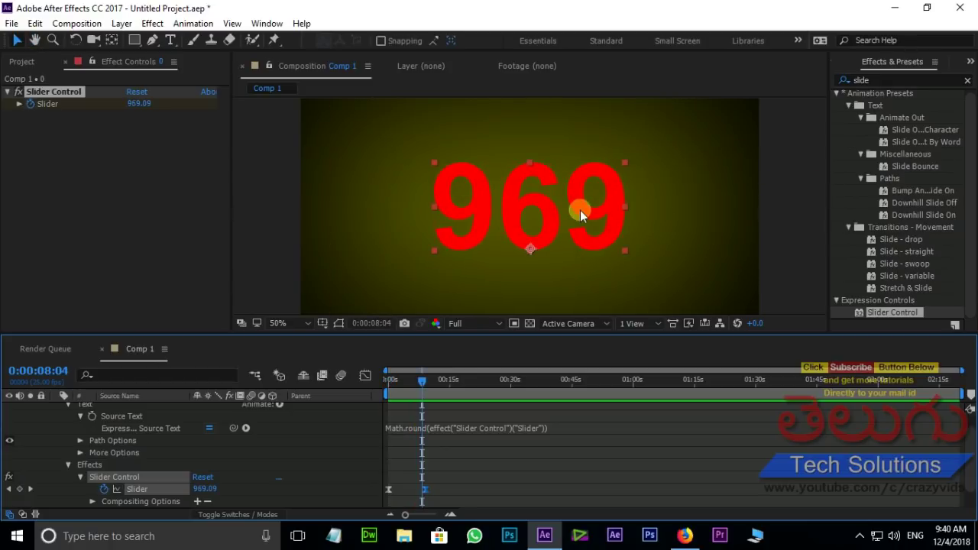
Add a Drop Shadow to the counter text with distance 35.0 and softness 53.0.
left_click(894, 81)
type("drop")
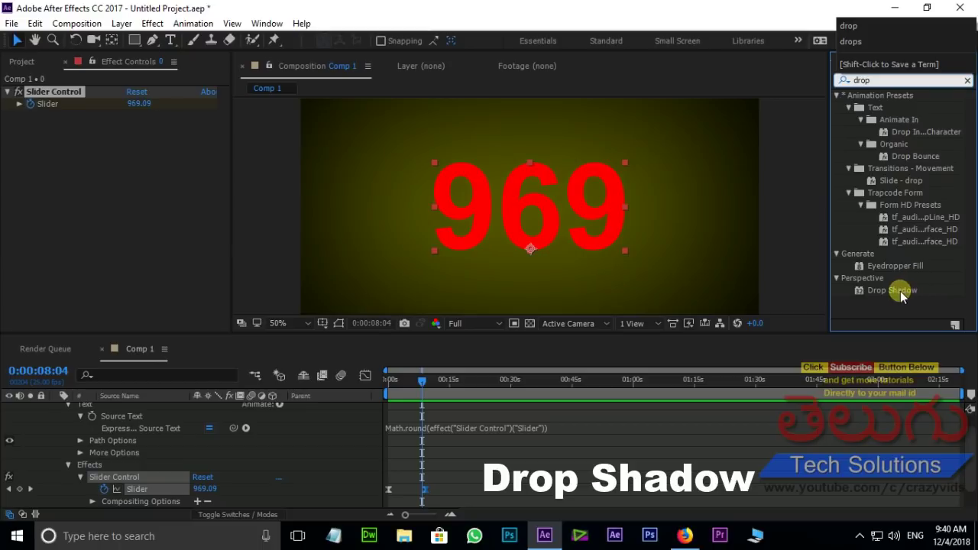
left_click_drag(901, 296, 850, 454)
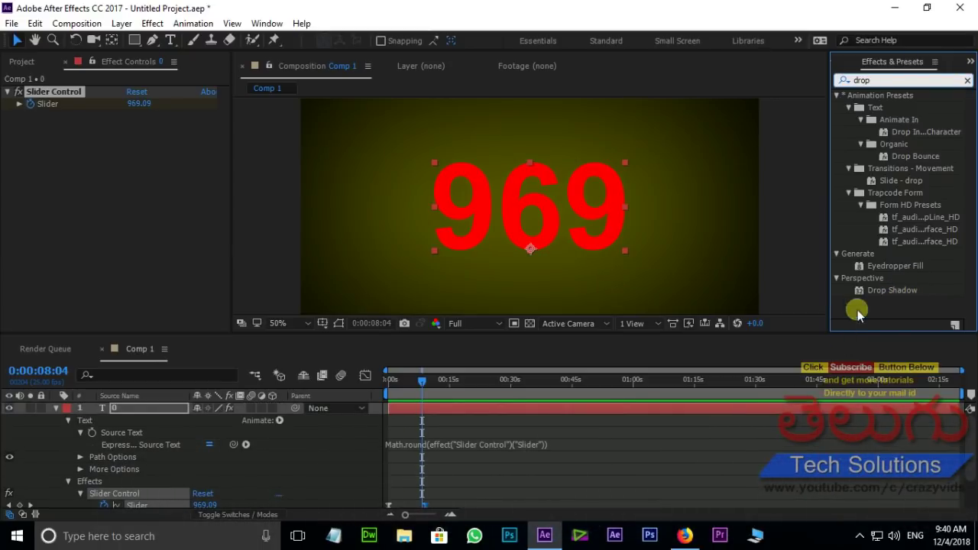
mouse_move(875, 297)
left_mouse_down()
mouse_move(655, 416)
mouse_move(660, 406)
left_mouse_up()
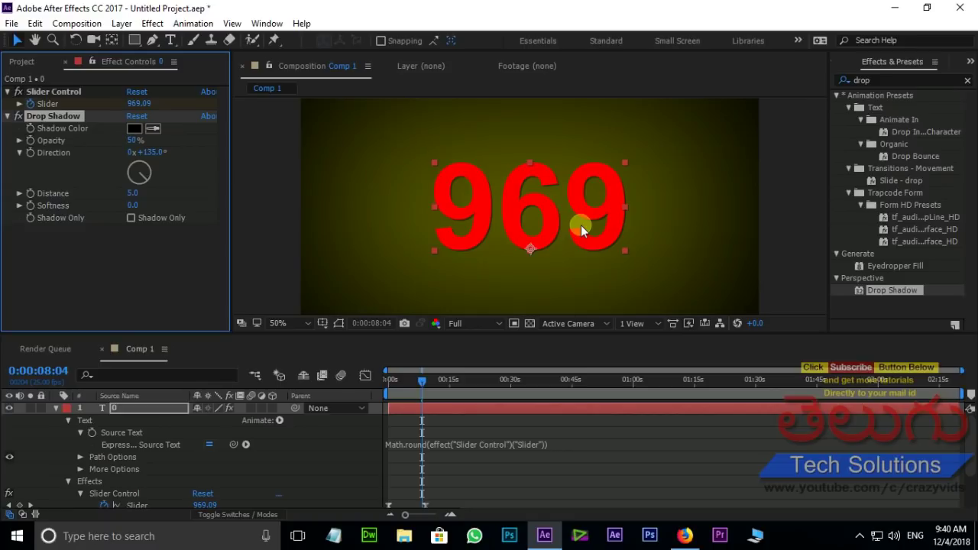
left_click_drag(138, 196, 155, 196)
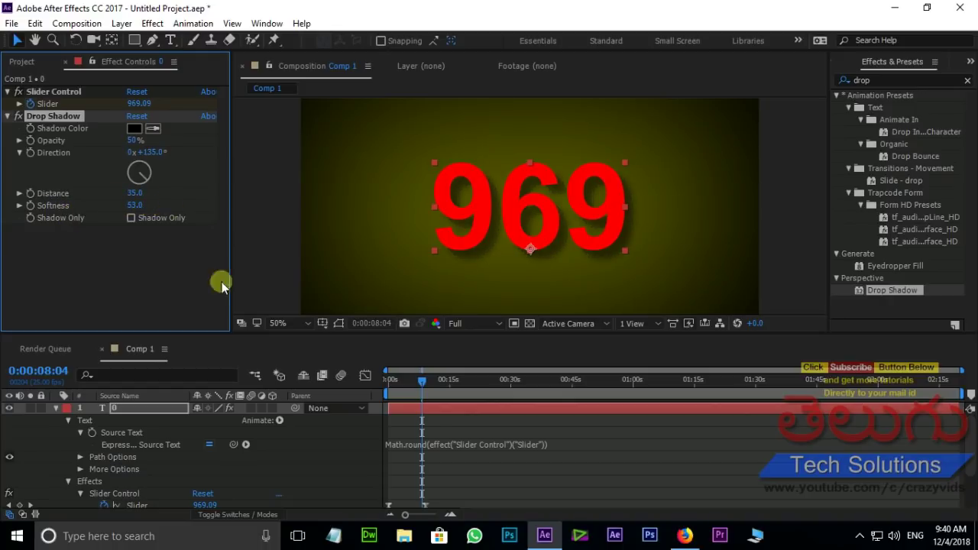
left_click_drag(430, 392, 388, 393)
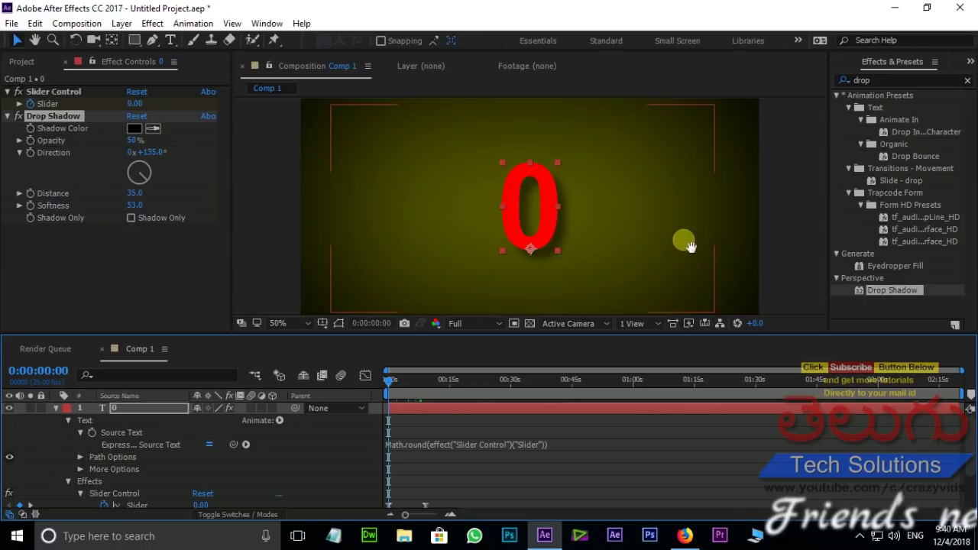
Shift the 1000 keyframe to 0:00:09:03 and preview the slower count.
key("space")
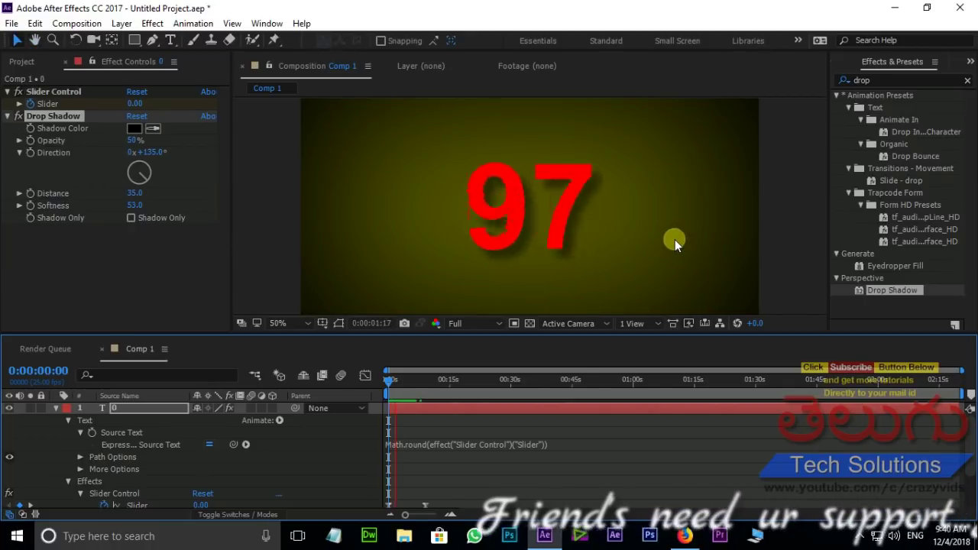
key("space")
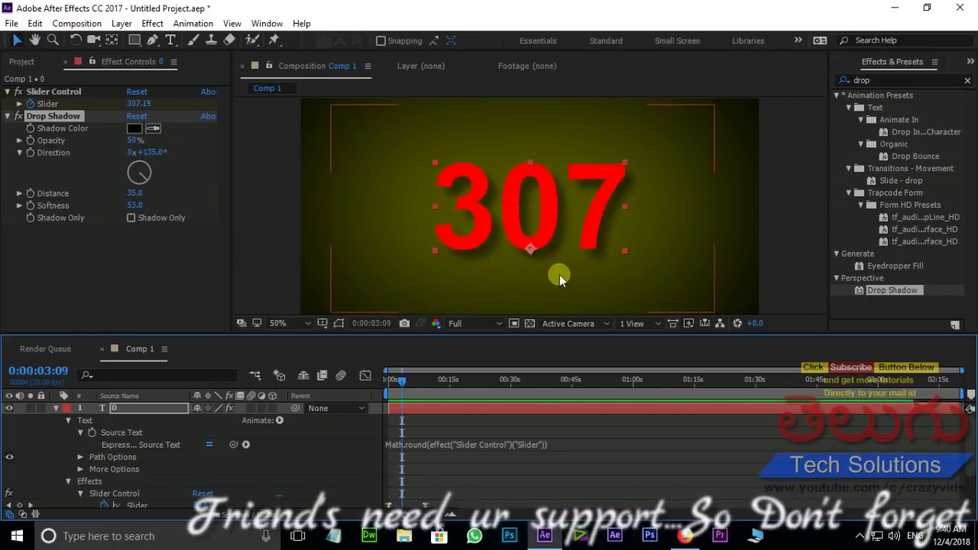
key("comma")
left_click_drag(425, 505, 563, 504)
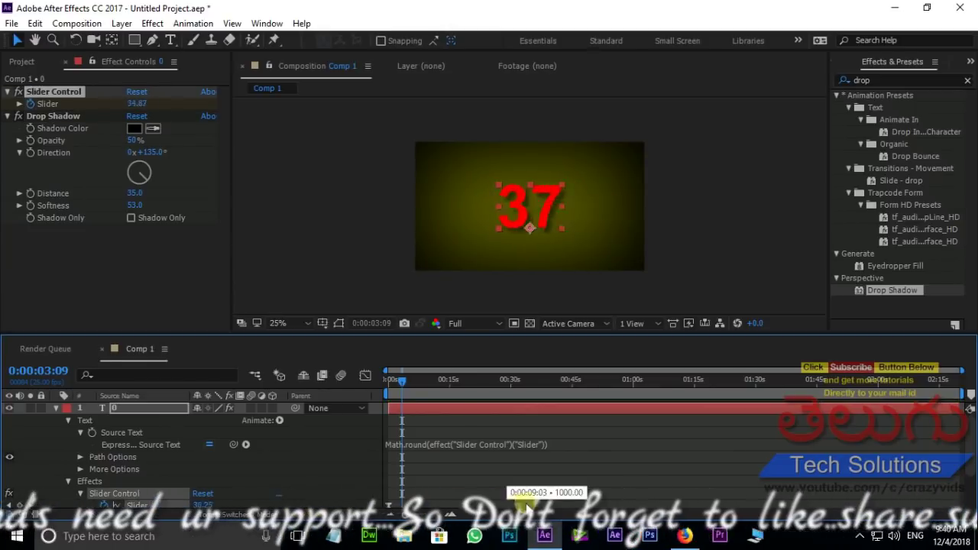
key("period")
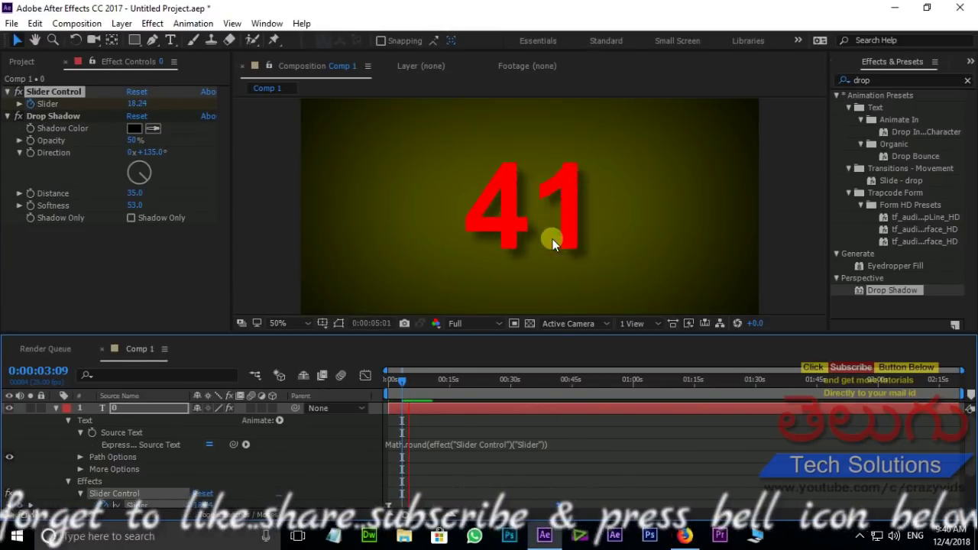
key("space")
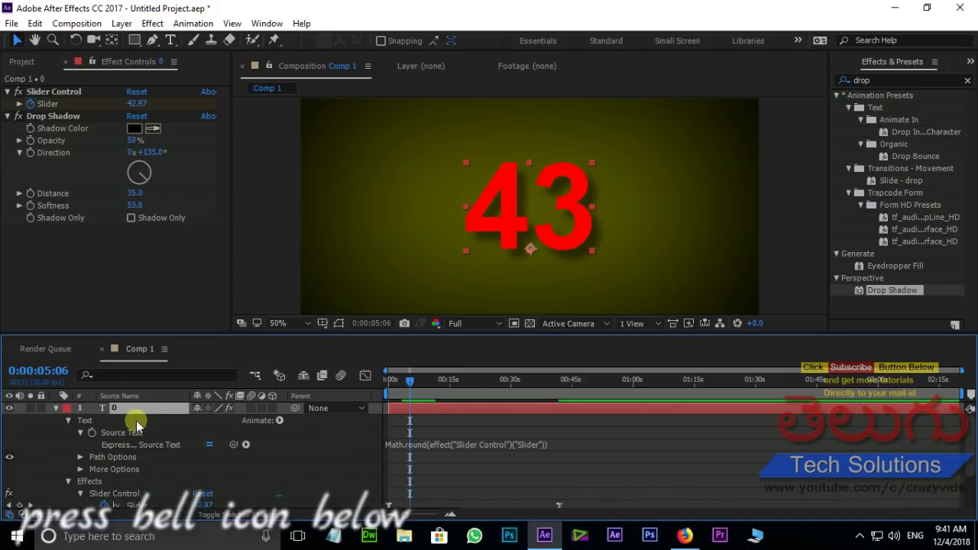
Add a Bevel and Emboss layer style to the red counter text layer.
right_click(153, 407)
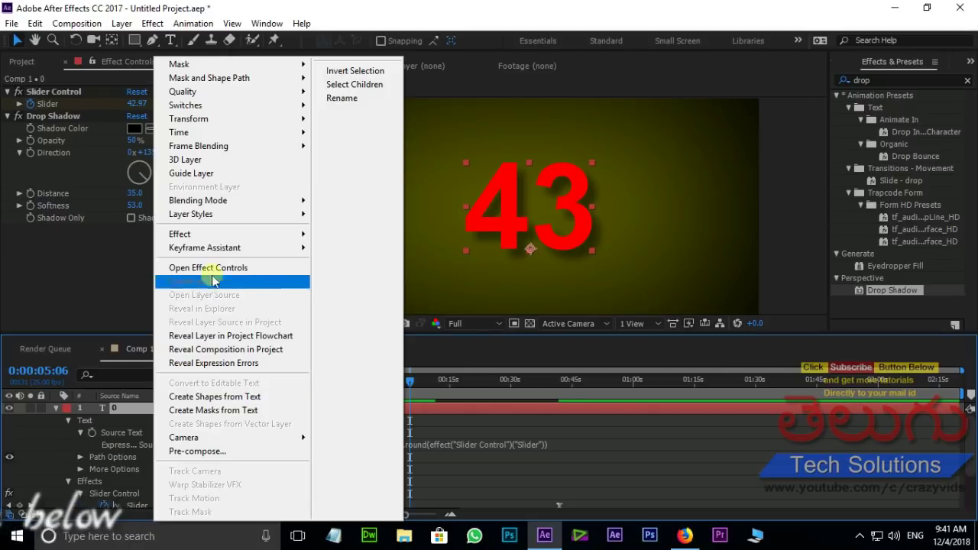
mouse_move(204, 223)
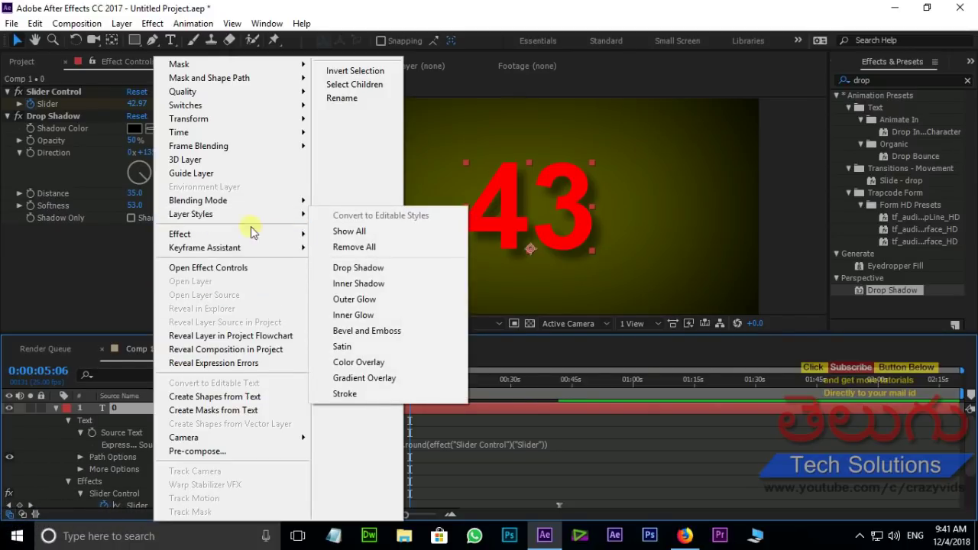
left_click(382, 331)
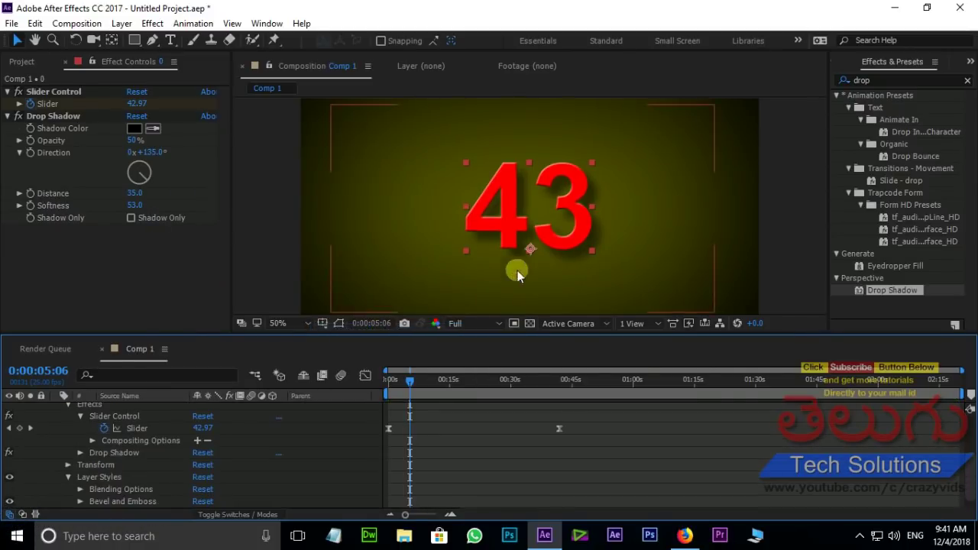
scroll(530, 226, "up", 2)
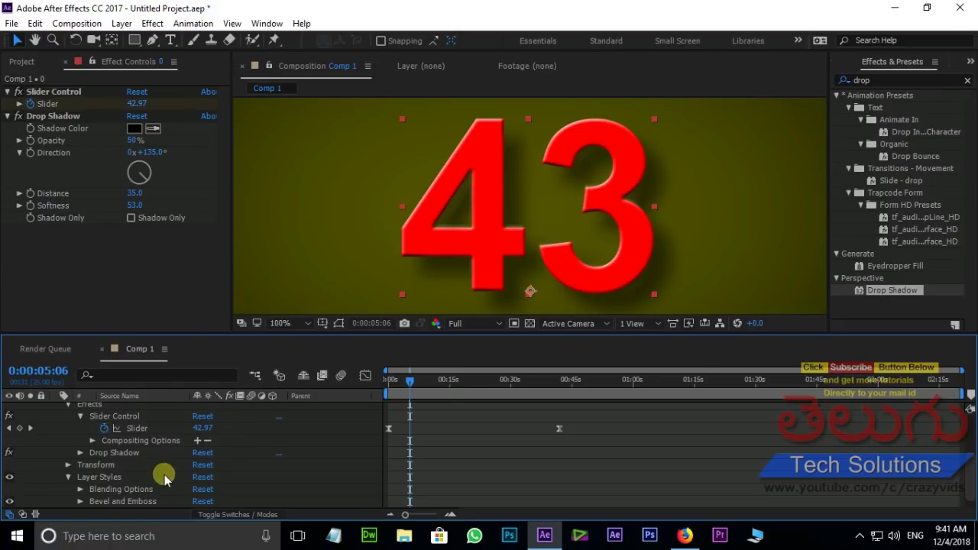
scroll(167, 466, "down", 1)
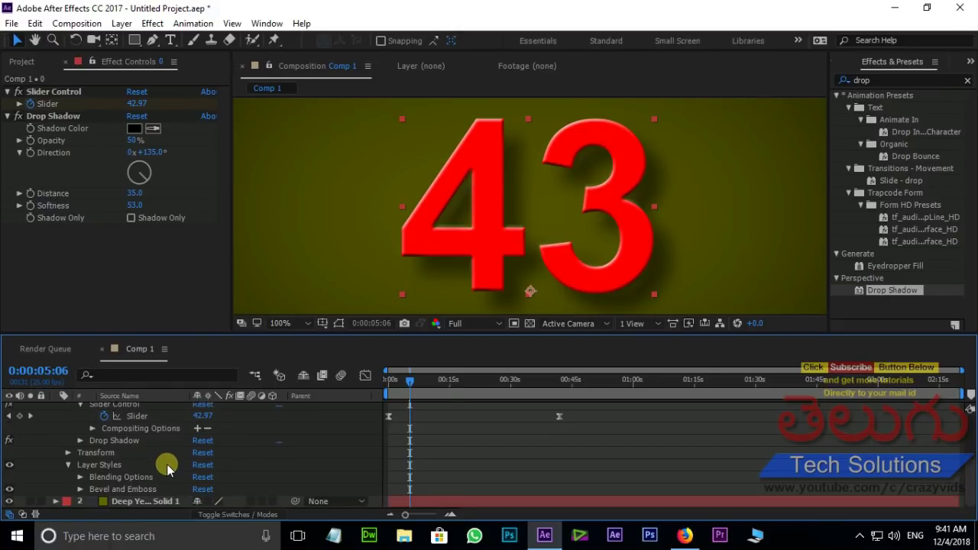
Set the Bevel and Emboss Size to 6.0 and Soften to 2.8, then maximize the composition view.
left_click(81, 489)
scroll(292, 434, "down", 3)
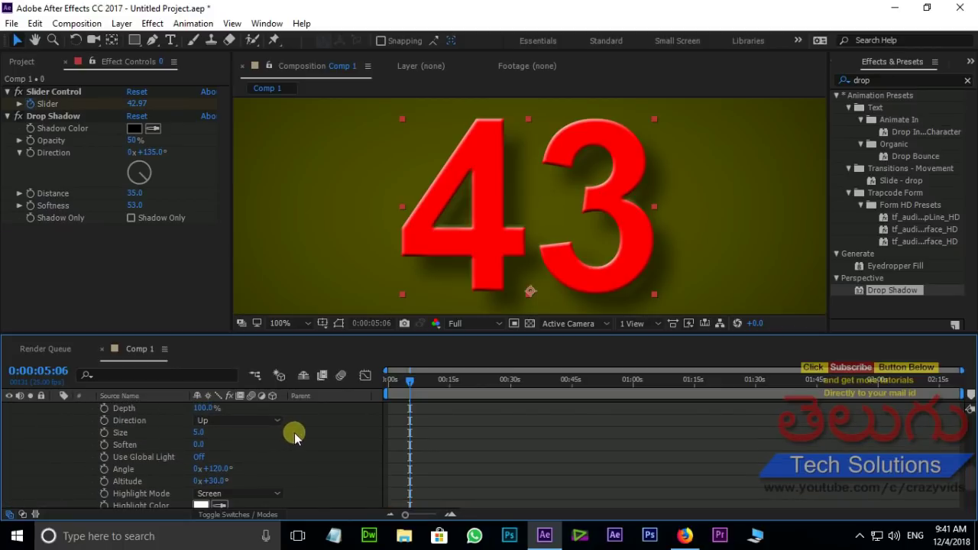
left_click_drag(198, 432, 218, 444)
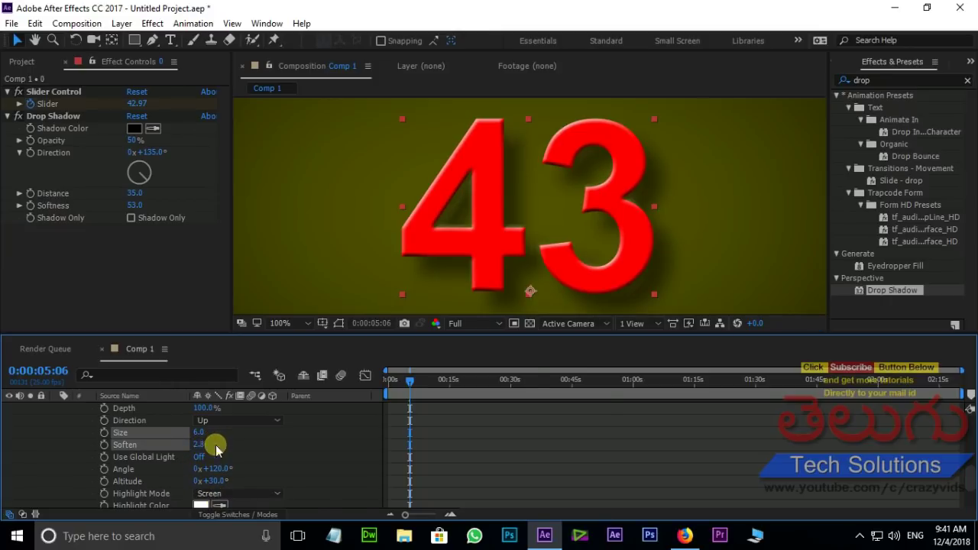
left_click(528, 359)
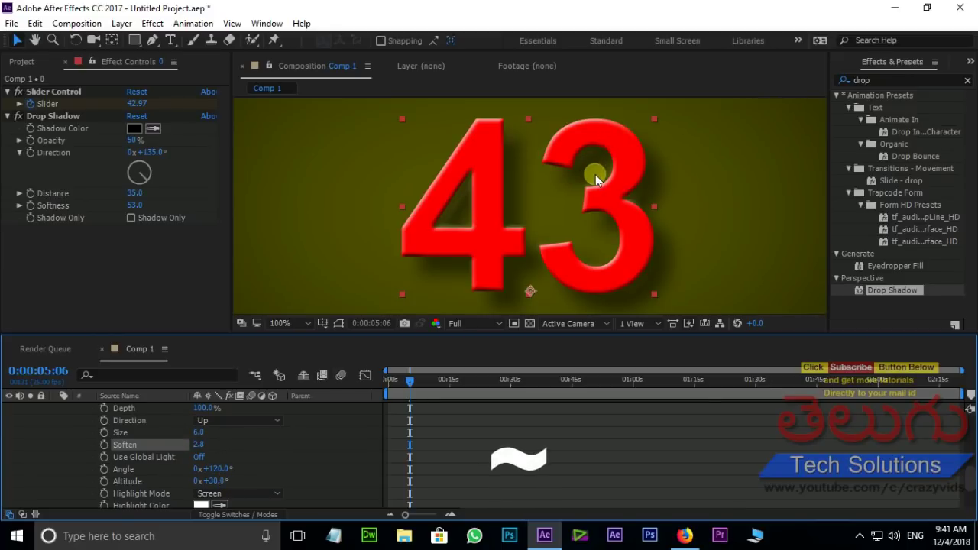
key("grave")
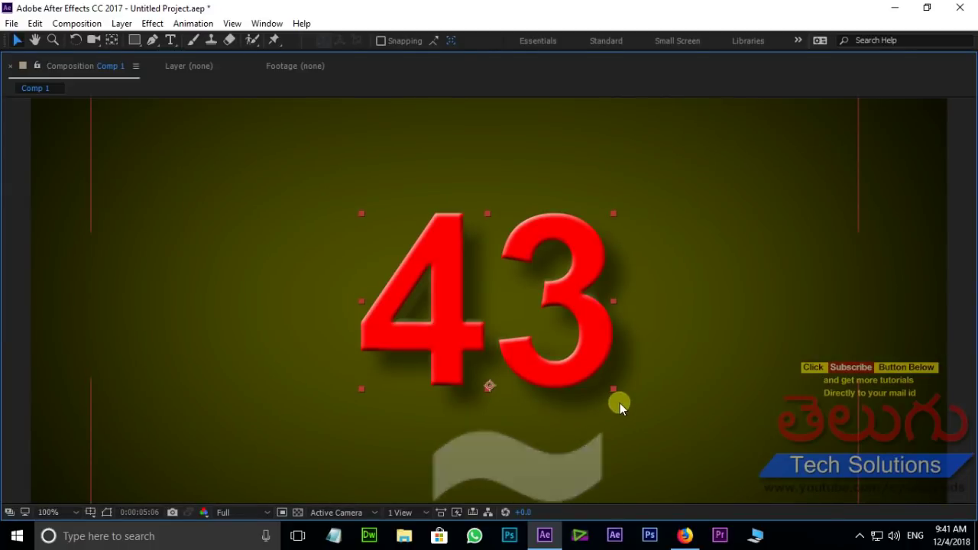
Return to 0:00:00:00 and preview the bevelled red counter counting up from 0.
key("Home")
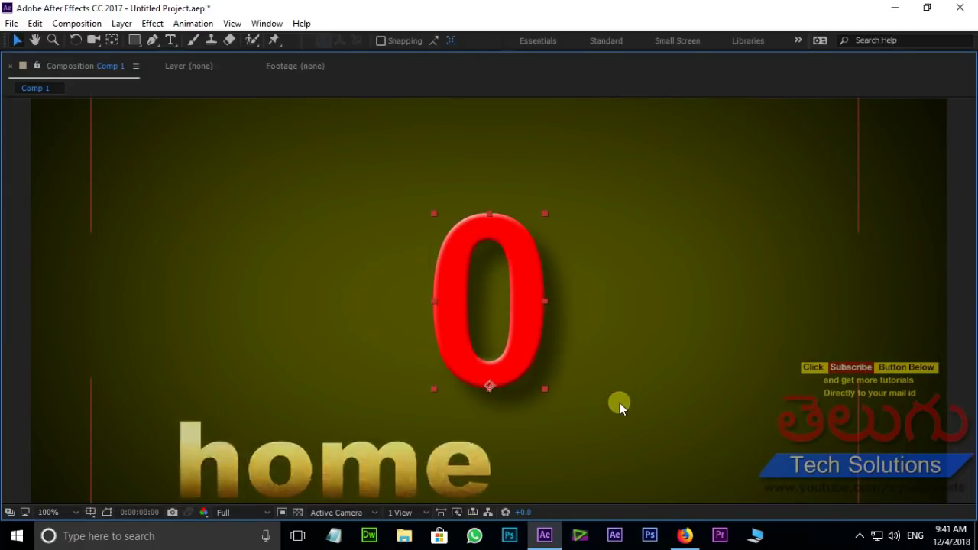
key("space")
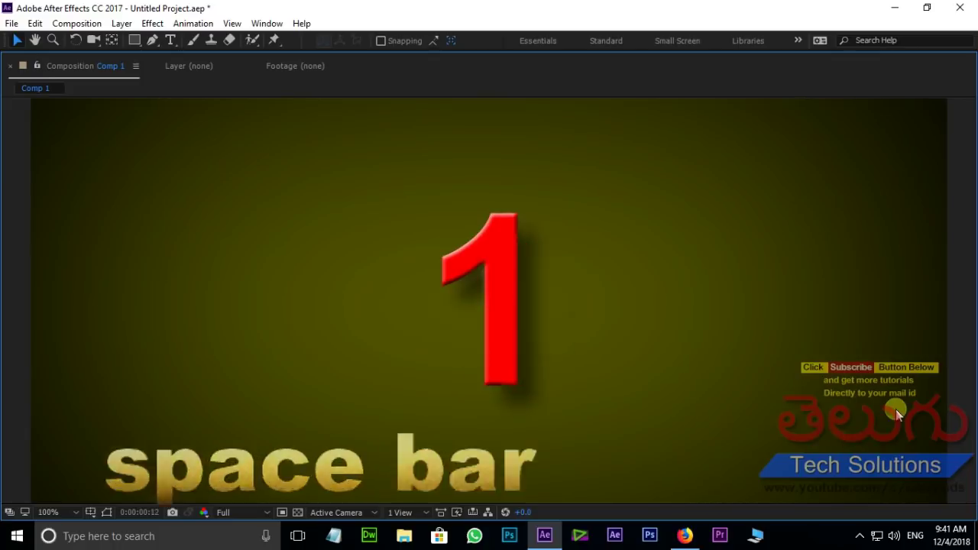